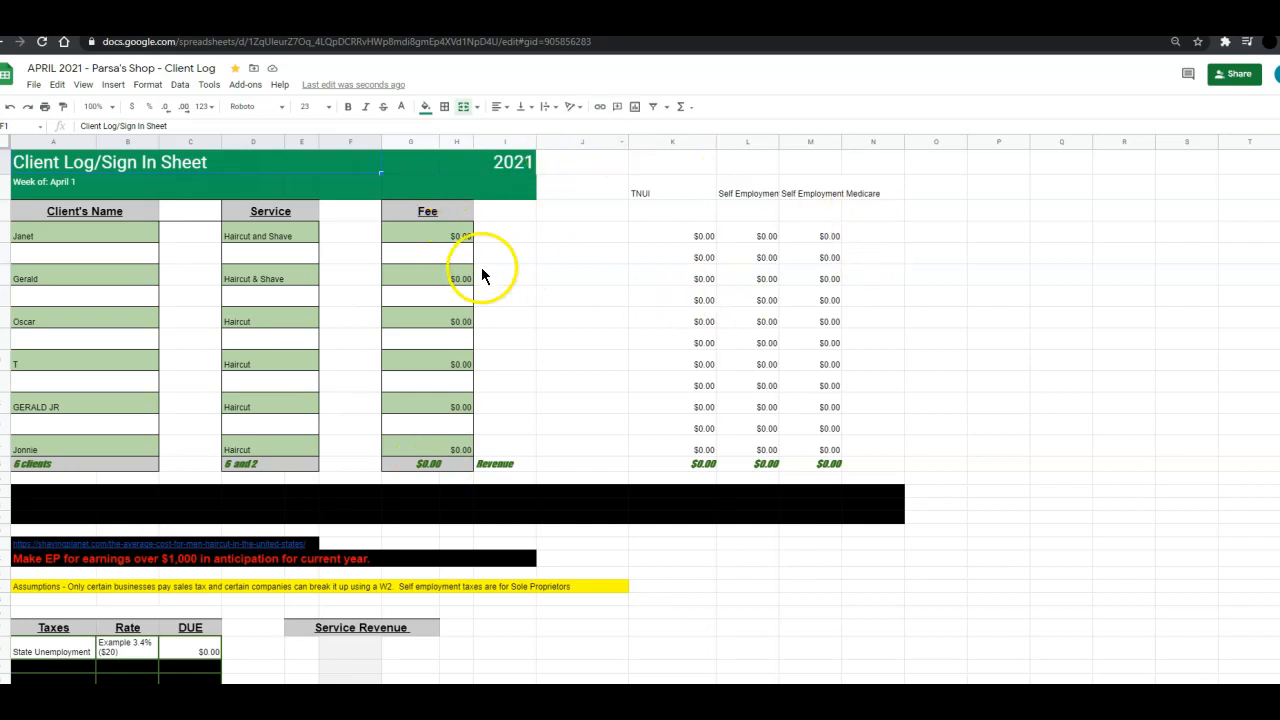
# Browse the workbook's sheets, including the balance sheet and revenue sheets, and open the April 2 client log.
pyautogui.click(421, 236)
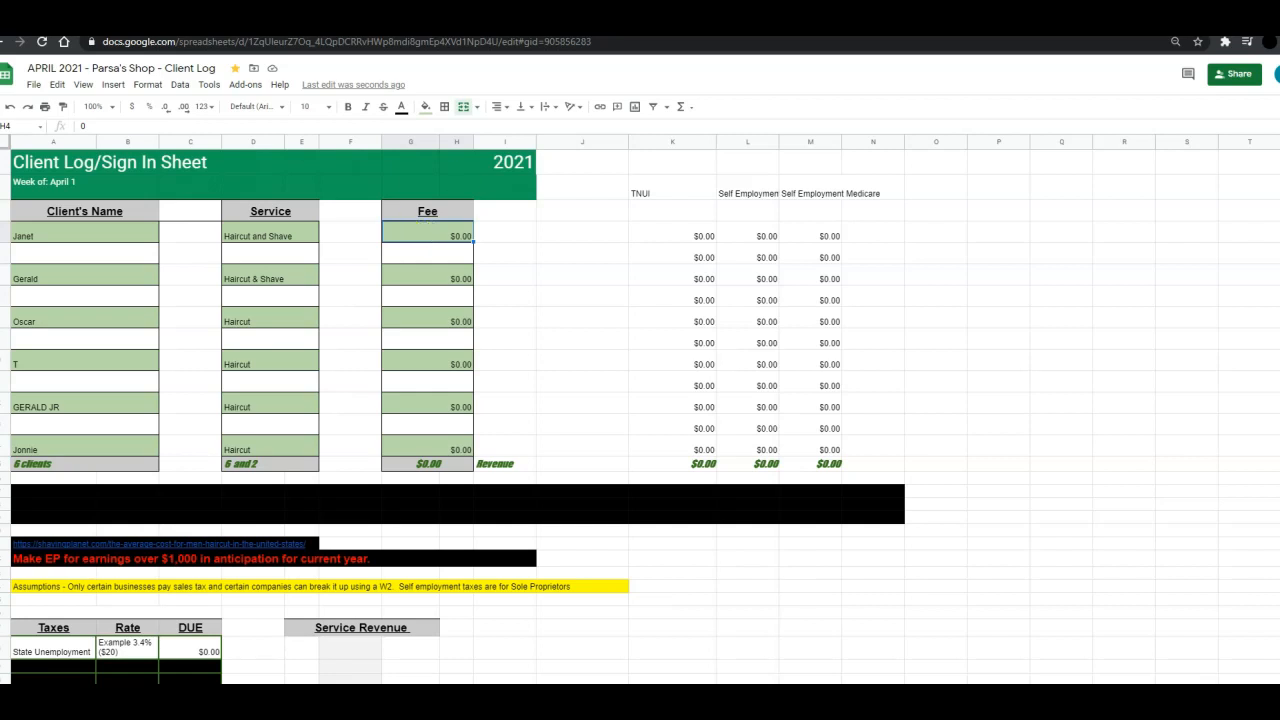
pyautogui.click(346, 157)
pyautogui.hotkey('ctrl', 'shift', 'pagedown')
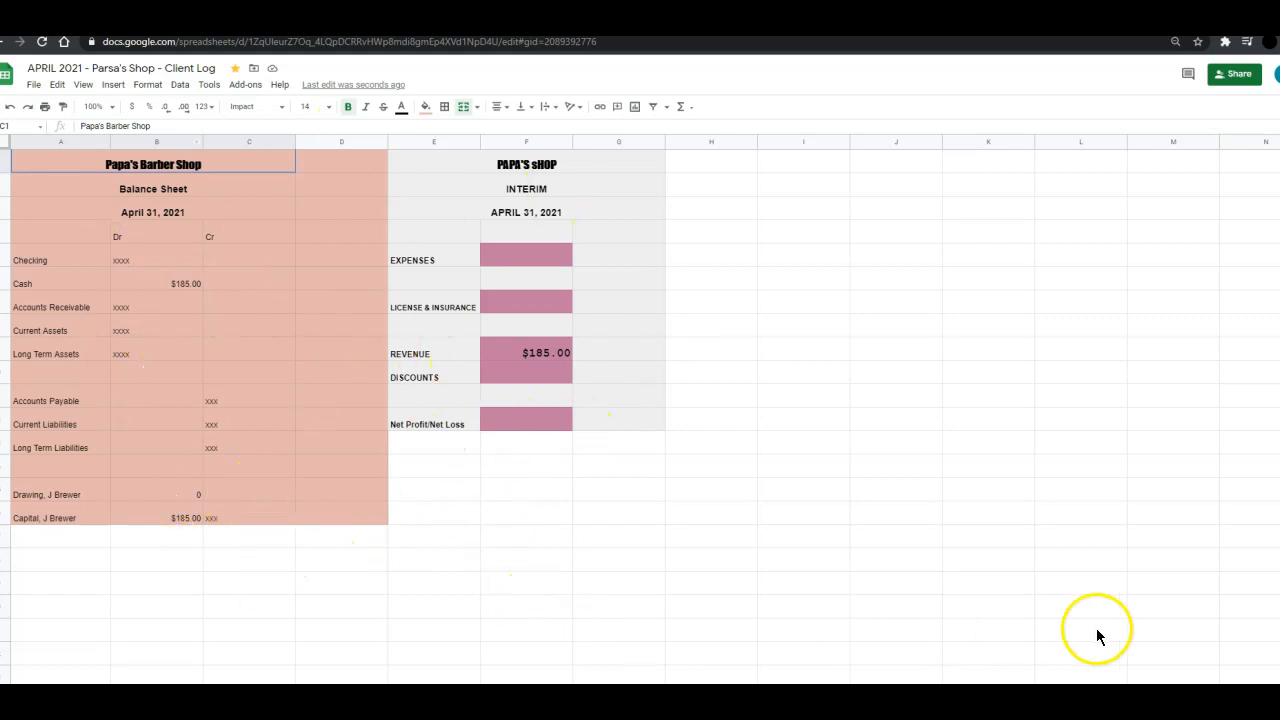
pyautogui.hotkey('ctrl', 'shift', 'pagedown')
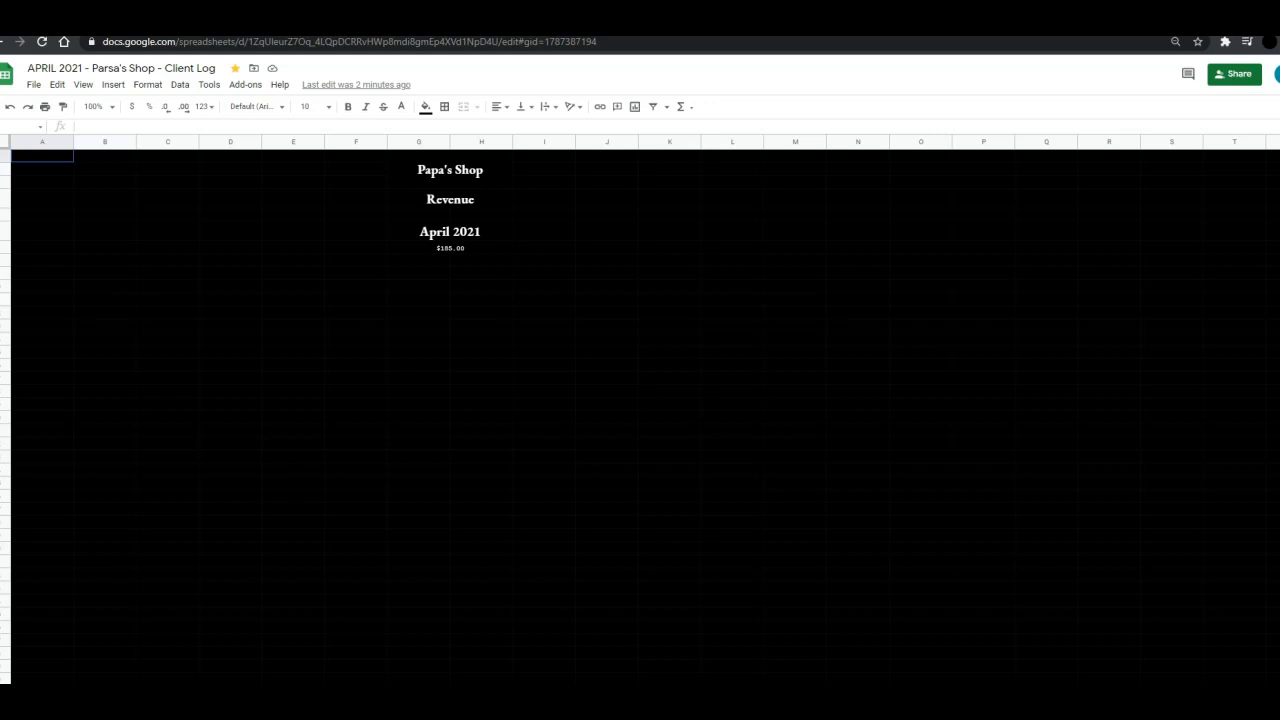
pyautogui.hotkey('ctrl', 'pageup')
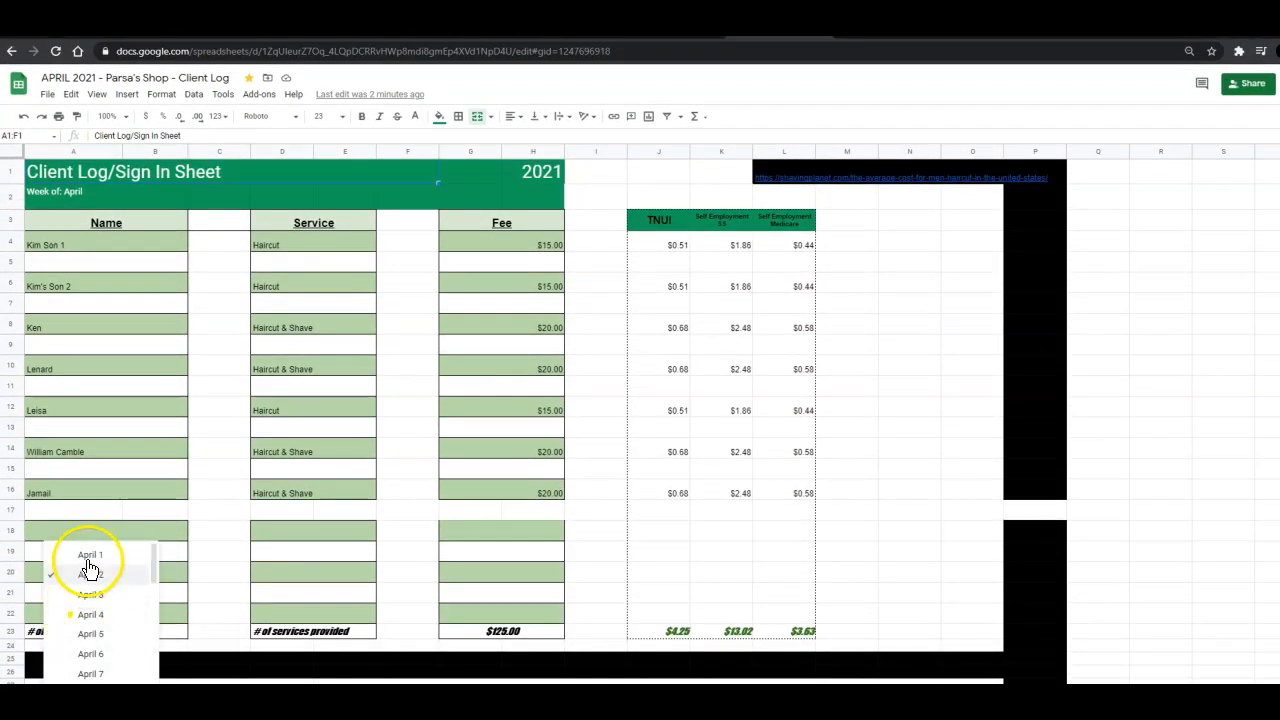
pyautogui.click(88, 560)
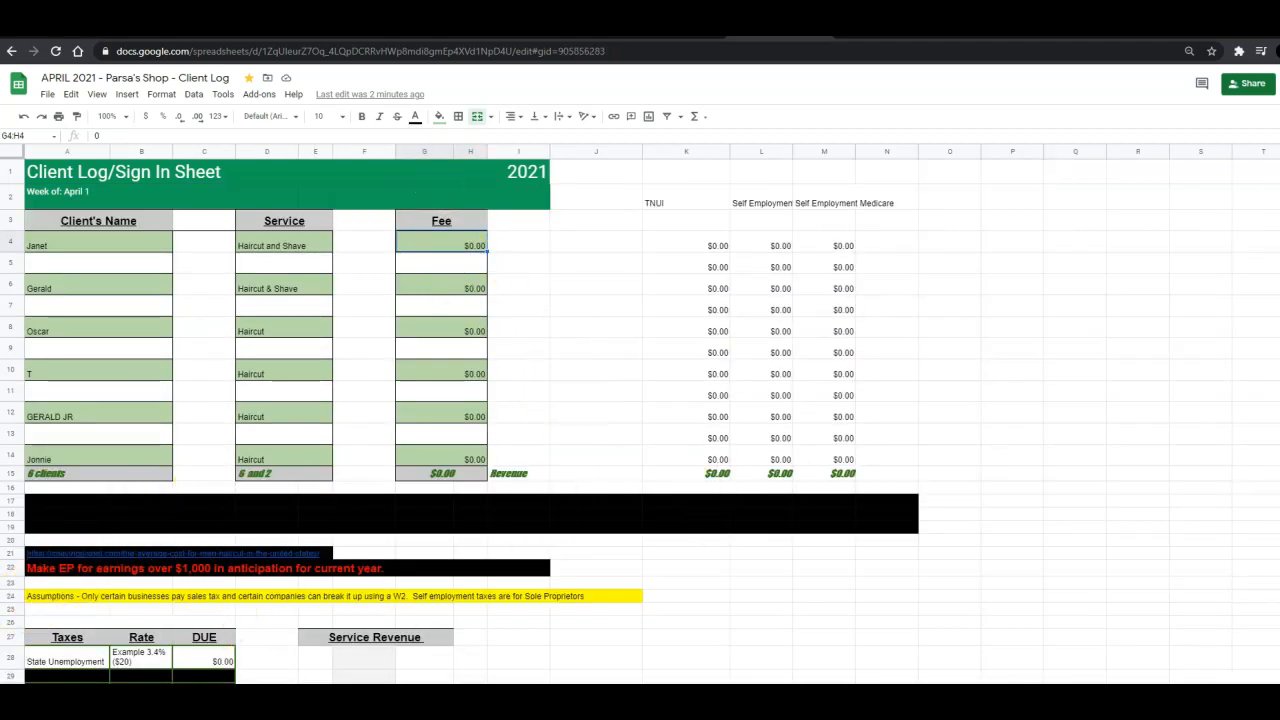
pyautogui.hotkey('ctrl', 'shift', 'pagedown')
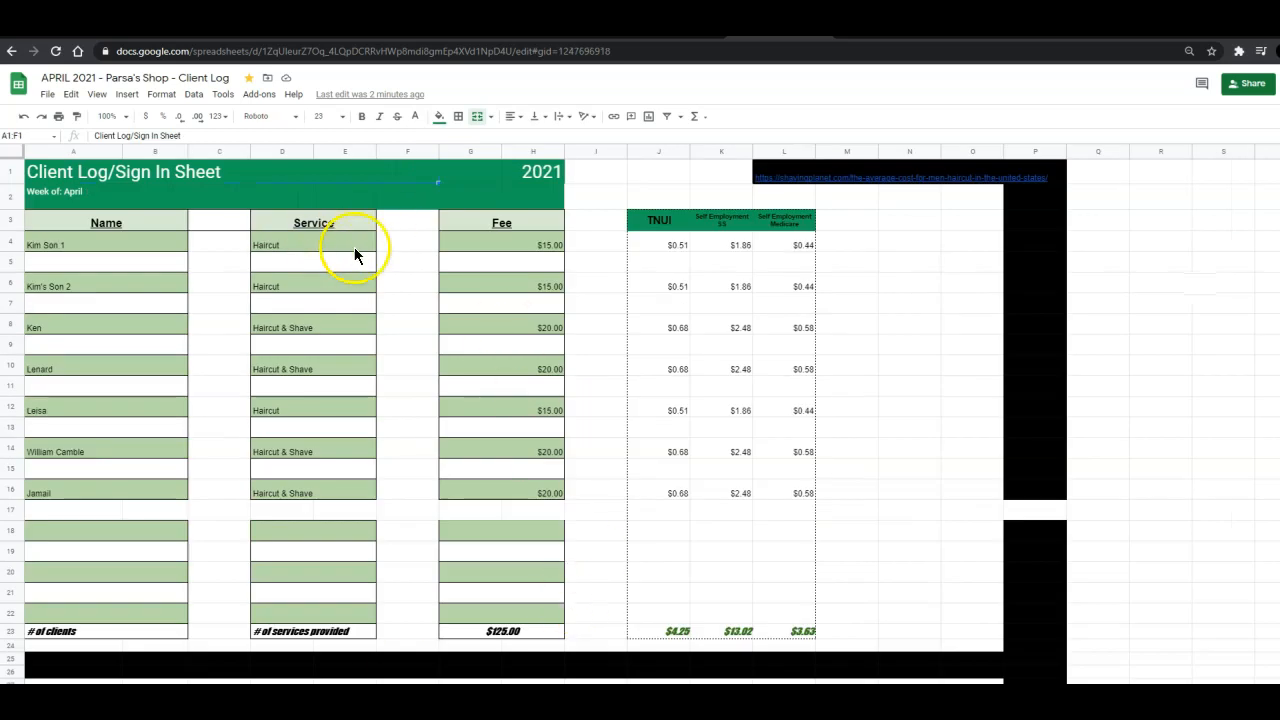
# Clear the Fee entries for Kim Son 1 and Kim's Son 2.
pyautogui.click(459, 243)
pyautogui.press('Delete')
pyautogui.press('Down')
pyautogui.press('Down')
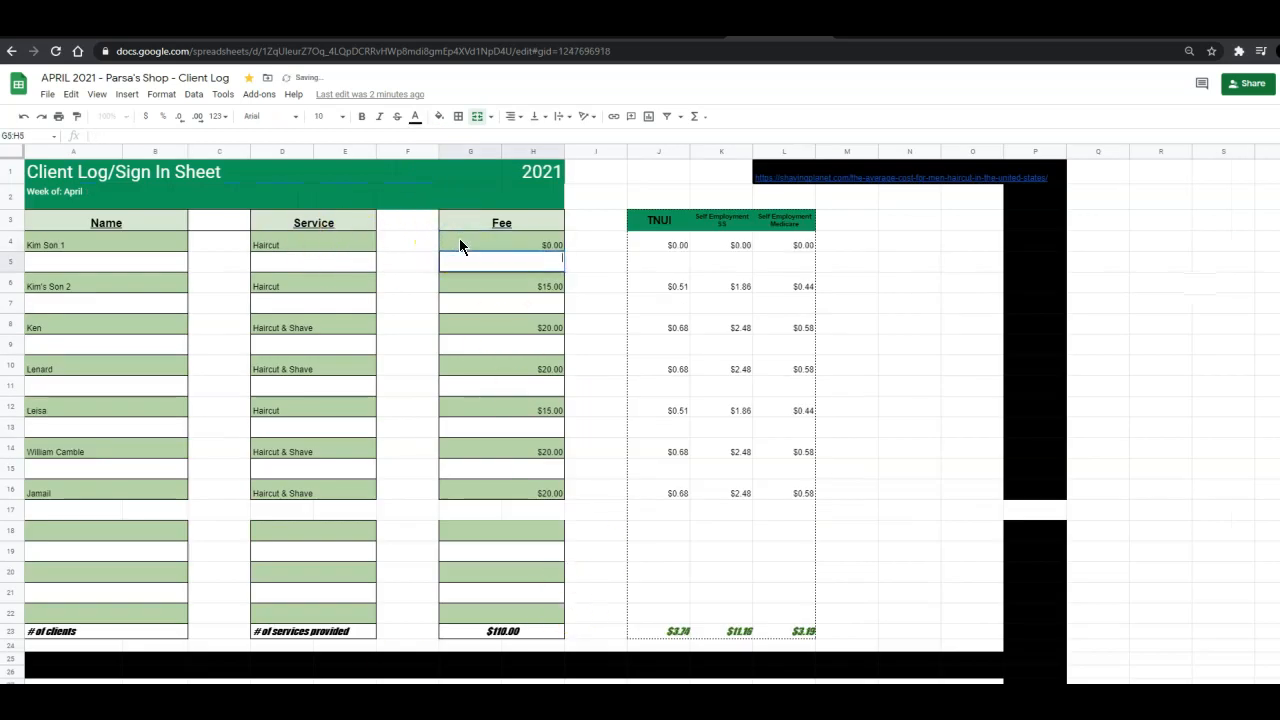
pyautogui.write('15')
pyautogui.press('BackSpace')
pyautogui.press('BackSpace')
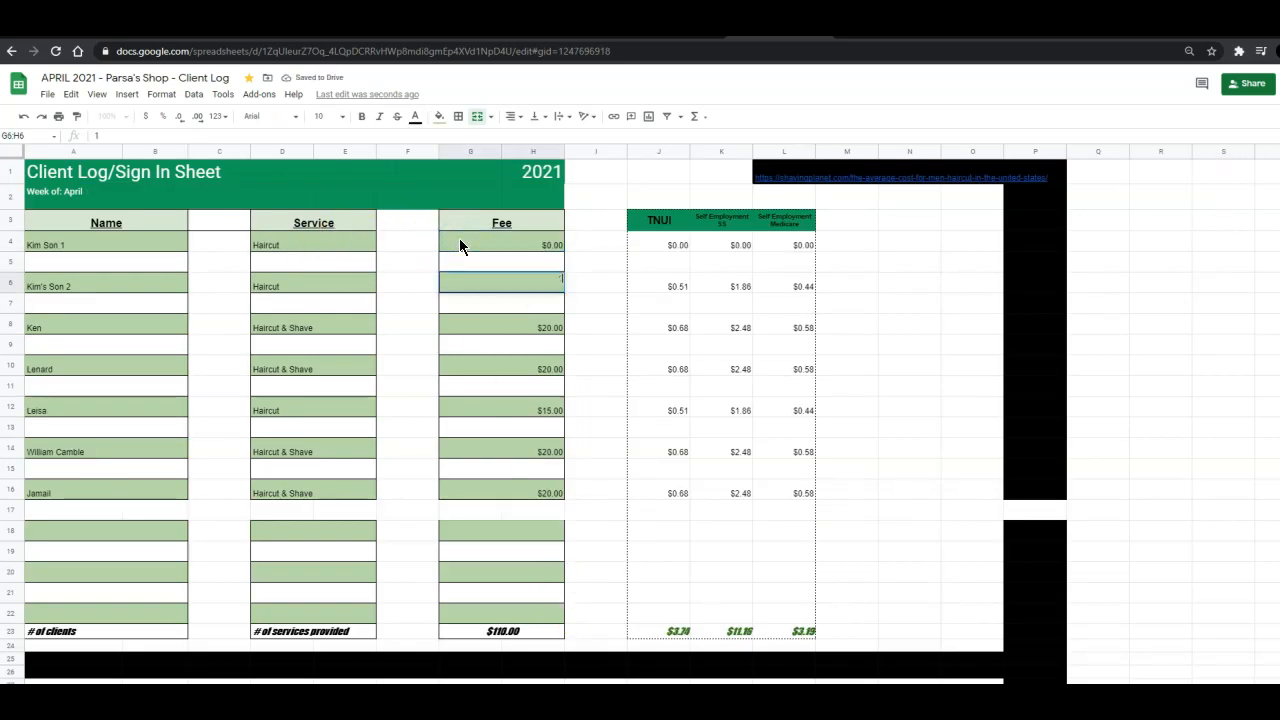
pyautogui.press('Return')
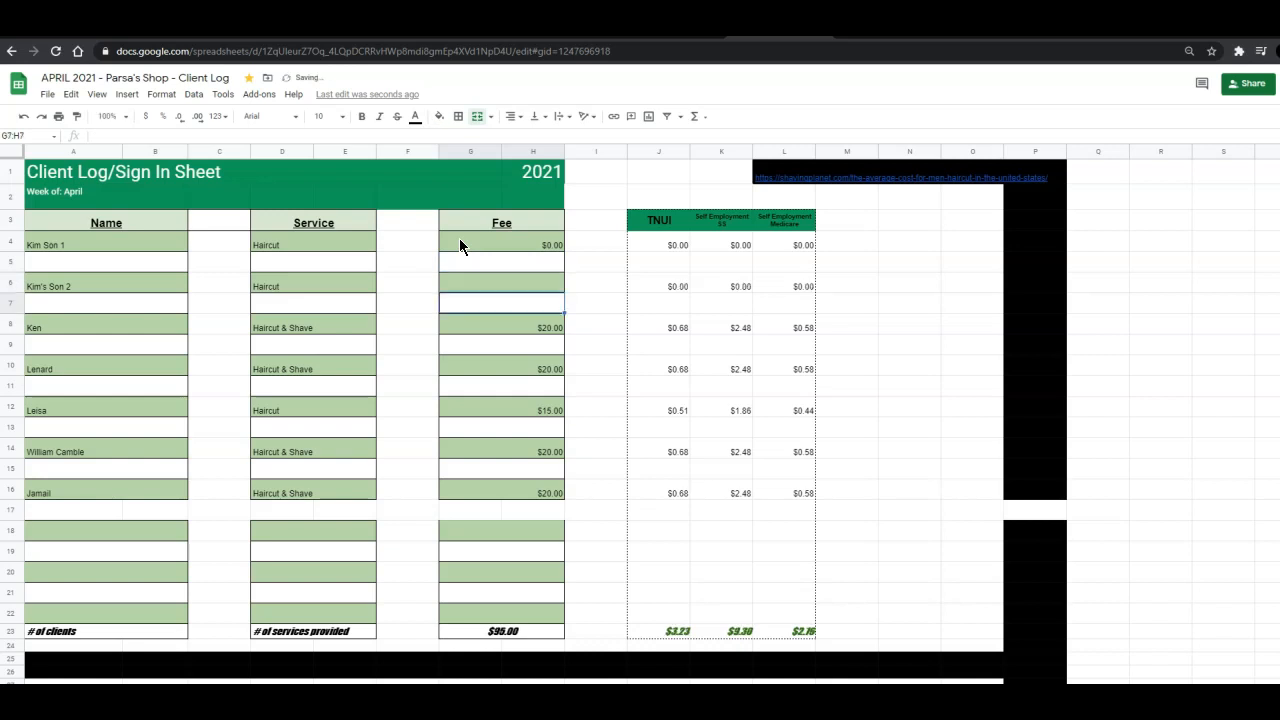
# Fill the $0.00 fee down from Kim Son 1's row to Kim's Son 2's row.
pyautogui.click(486, 292)
pyautogui.click(558, 252)
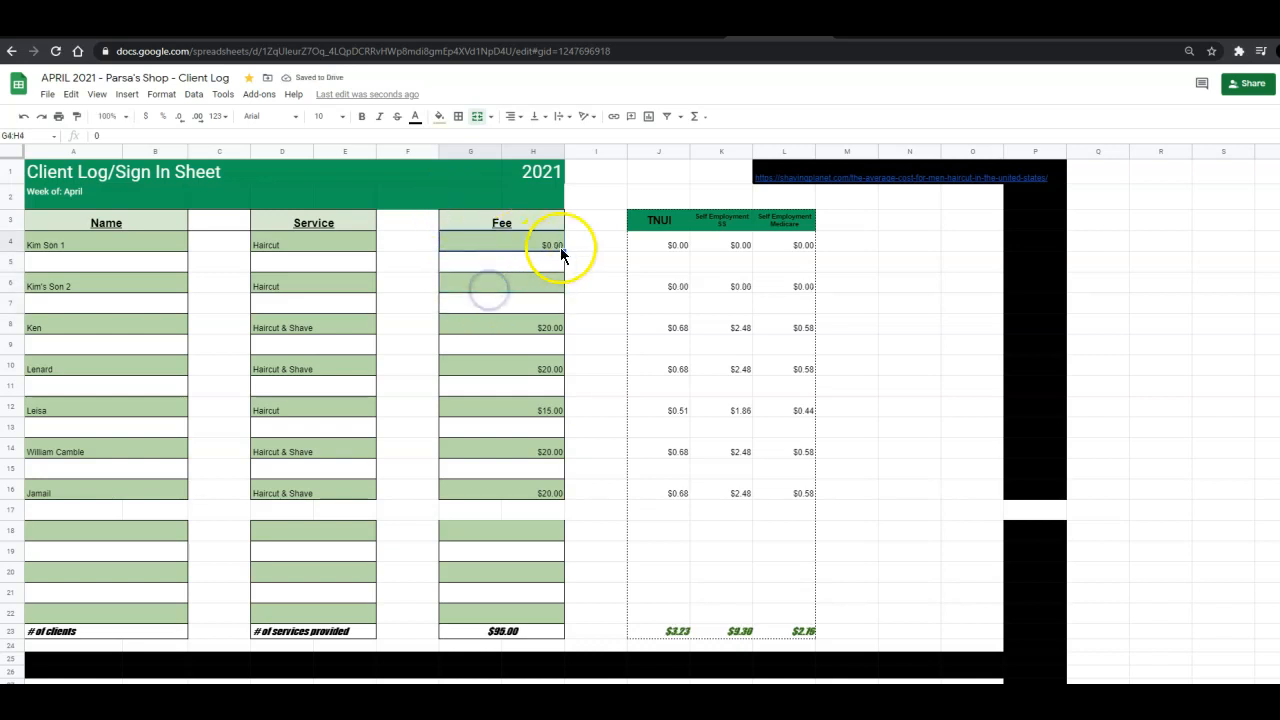
pyautogui.moveTo(558, 292); pyautogui.dragTo(548, 266)
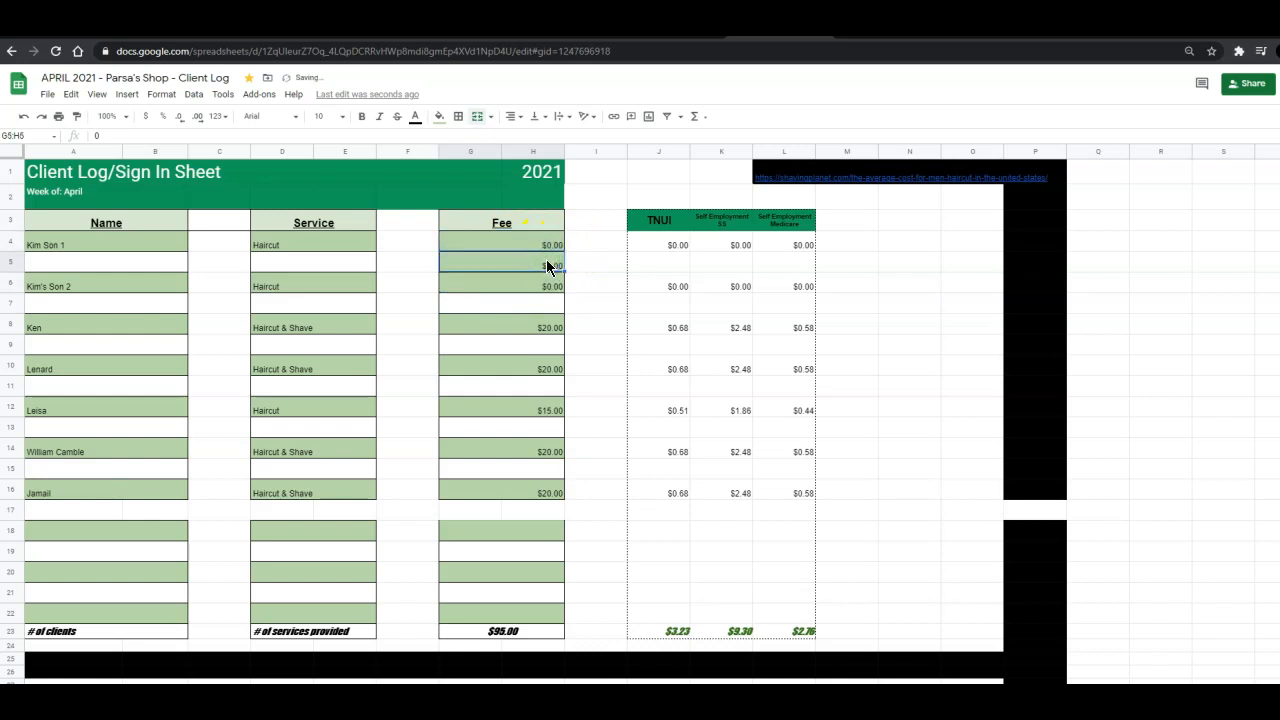
# Clear the formatting of the blank fee cell below Kim Son 1 and merge it again across both columns.
pyautogui.rightClick(547, 265)
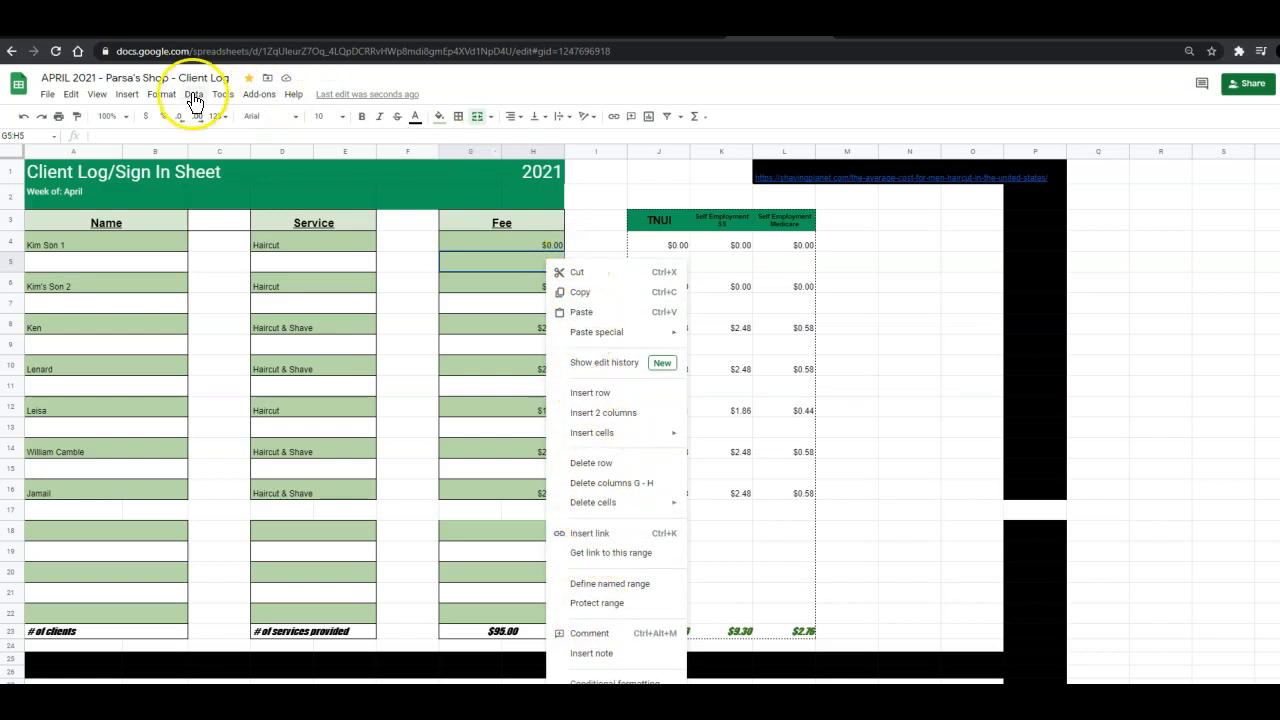
pyautogui.click(161, 94)
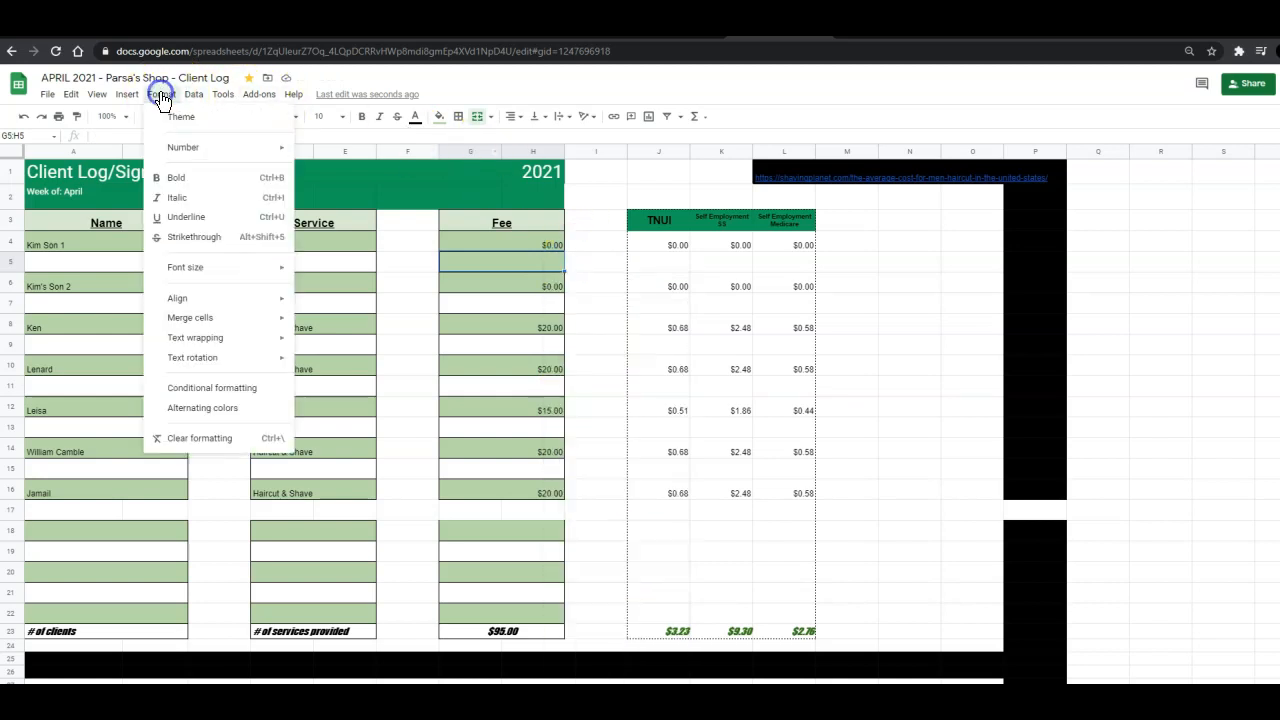
pyautogui.click(163, 440)
pyautogui.click(570, 259)
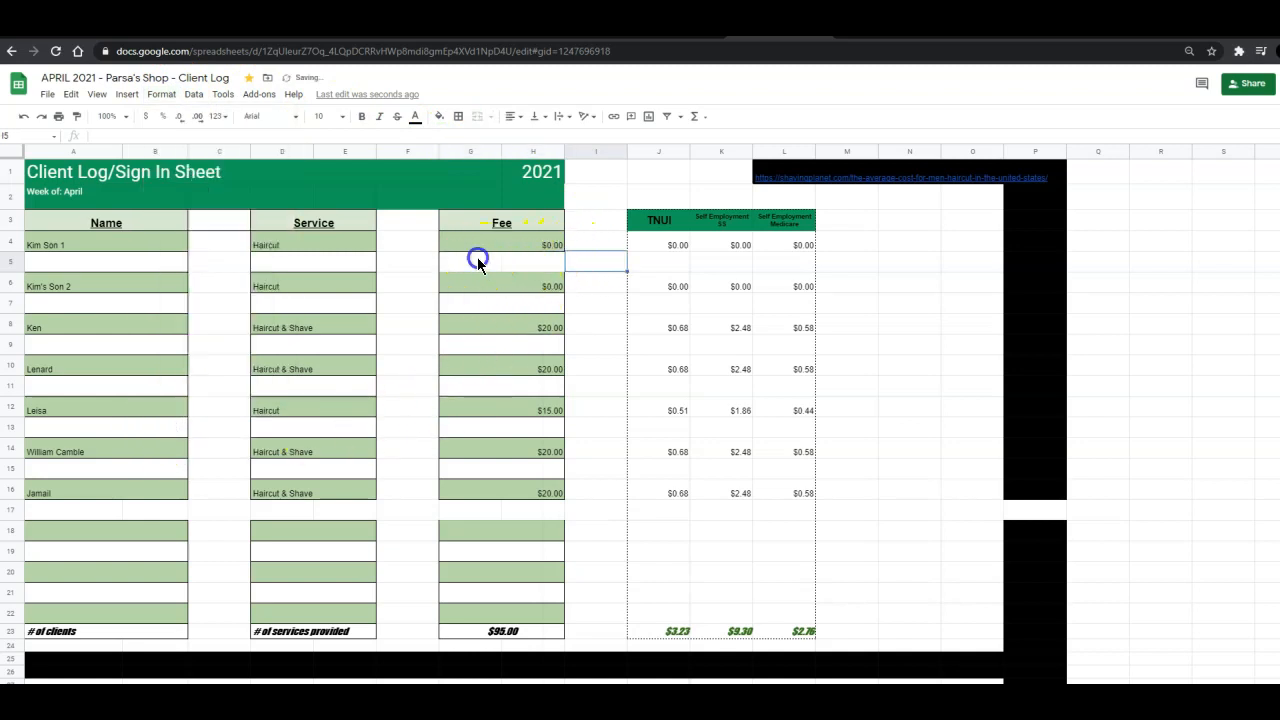
pyautogui.moveTo(478, 262); pyautogui.dragTo(523, 259)
pyautogui.click(480, 118)
# Copy the formatting of the blank fee cell below Kim's Son 2 onto the blank cell below Kim Son 1.
pyautogui.click(583, 285)
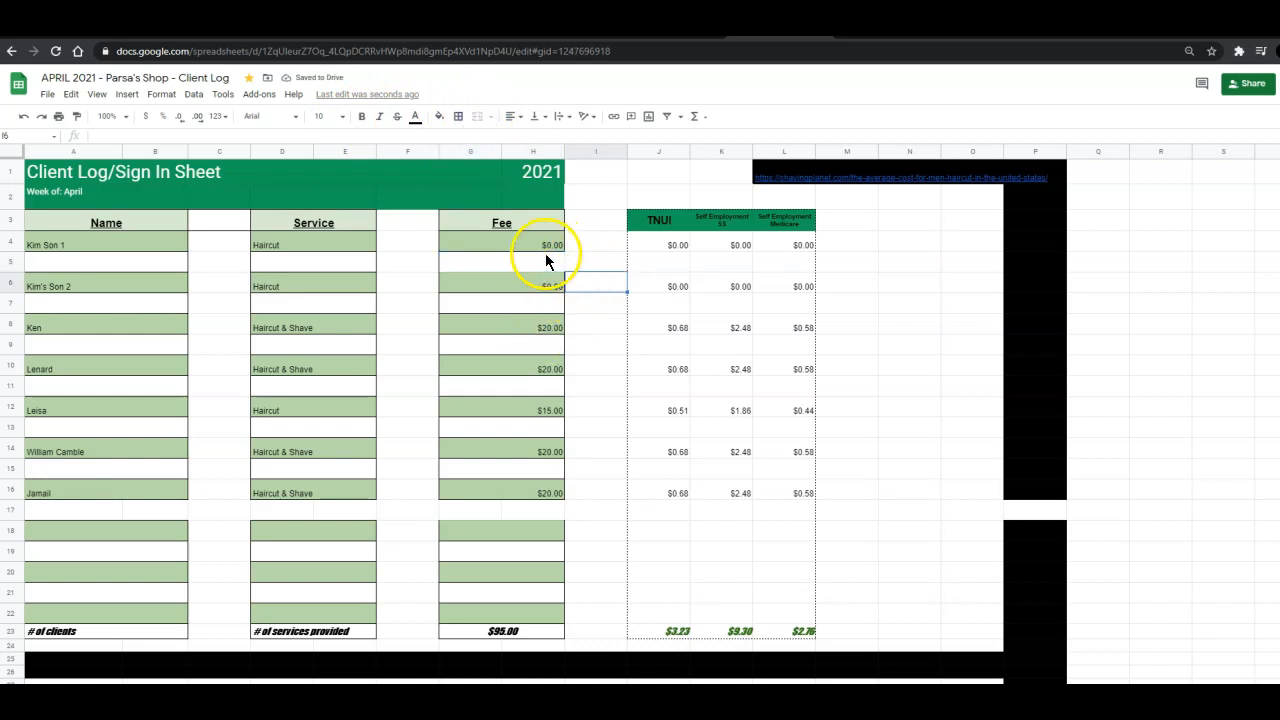
pyautogui.click(545, 256)
pyautogui.click(524, 300)
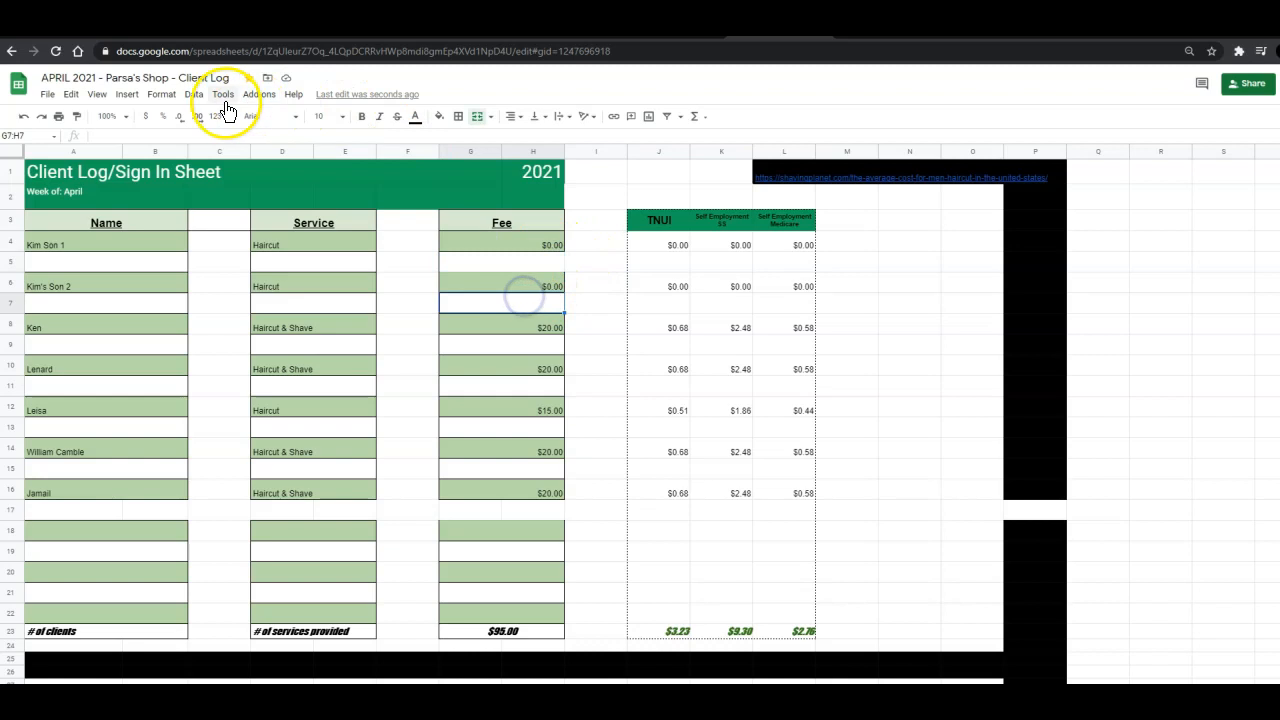
pyautogui.click(76, 116)
pyautogui.click(537, 263)
pyautogui.click(509, 285)
pyautogui.click(515, 333)
pyautogui.write('0')
pyautogui.press('Return')
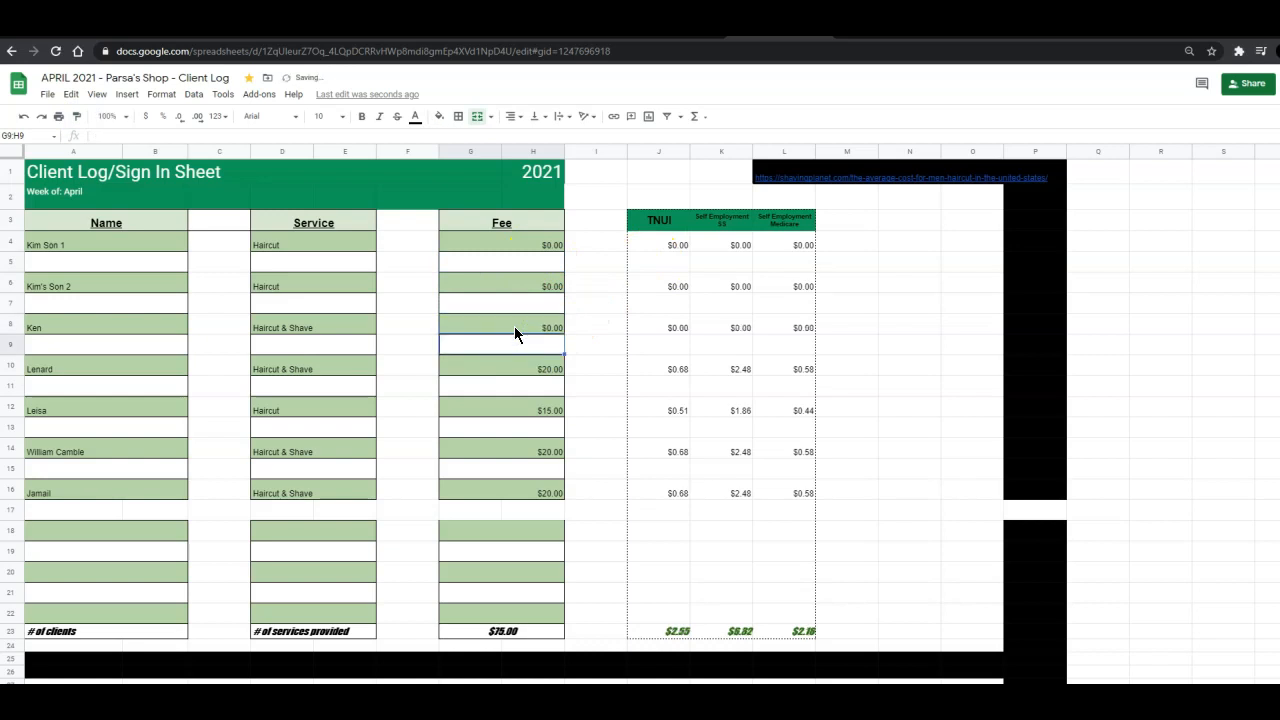
pyautogui.press('Return')
pyautogui.write('0')
pyautogui.press('Return')
pyautogui.press('Return')
pyautogui.write('0')
pyautogui.press('Return')
pyautogui.press('Return')
pyautogui.write('0')
pyautogui.press('Return')
pyautogui.press('Return')
pyautogui.write('0')
pyautogui.press('Return')
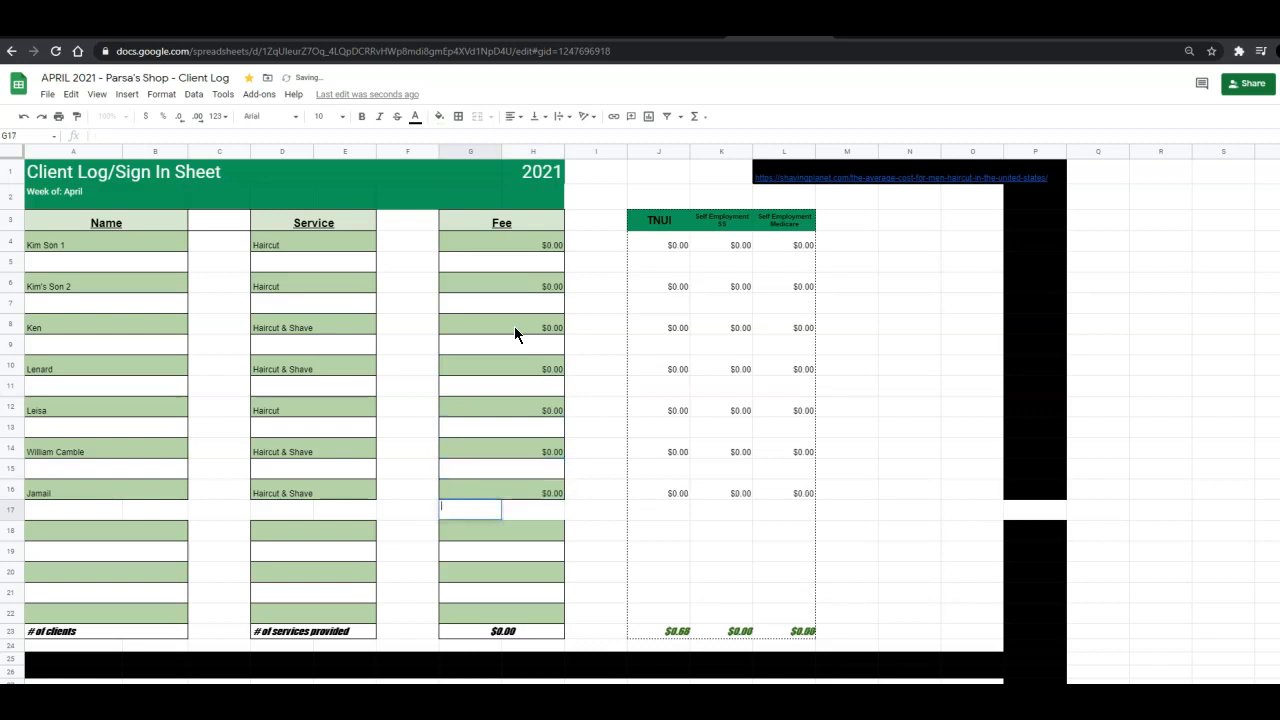
# Merge the row 17 cell pairs under the Fee, Service and Name columns.
pyautogui.moveTo(455, 511); pyautogui.dragTo(525, 510)
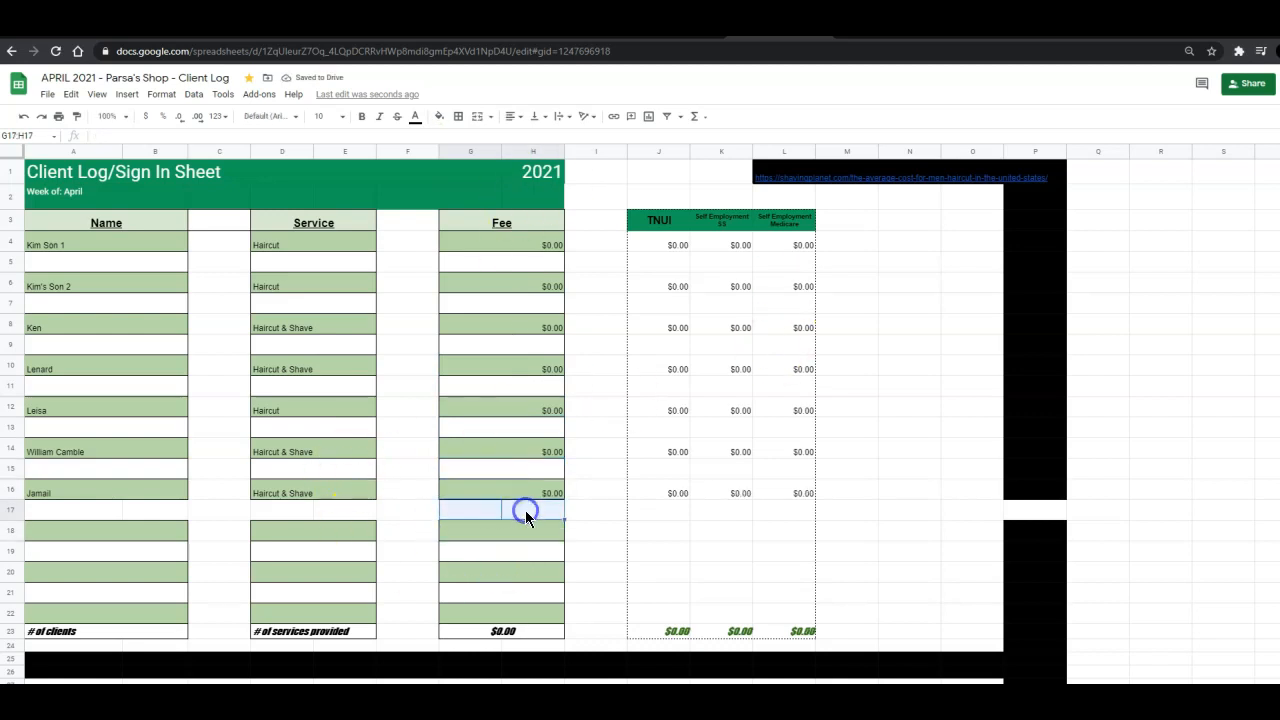
pyautogui.click(477, 116)
pyautogui.moveTo(303, 517); pyautogui.dragTo(326, 510)
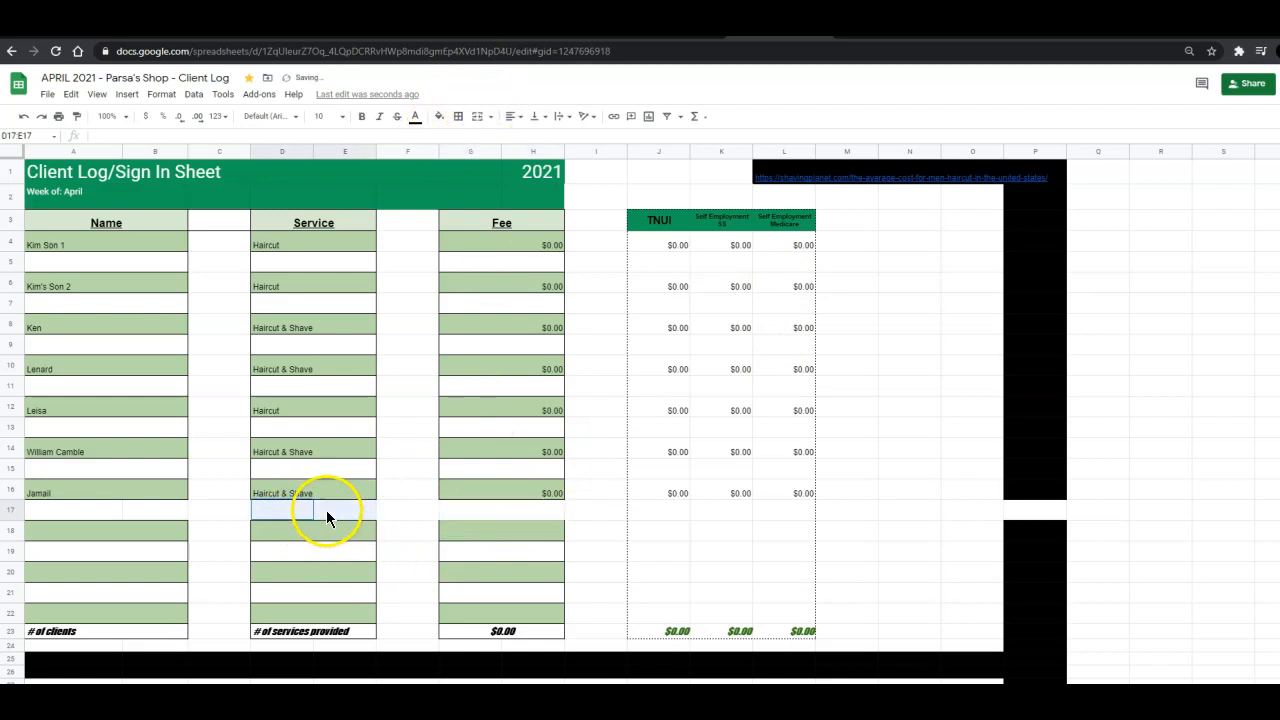
pyautogui.click(477, 116)
pyautogui.click(116, 513)
pyautogui.moveTo(116, 513); pyautogui.dragTo(160, 513)
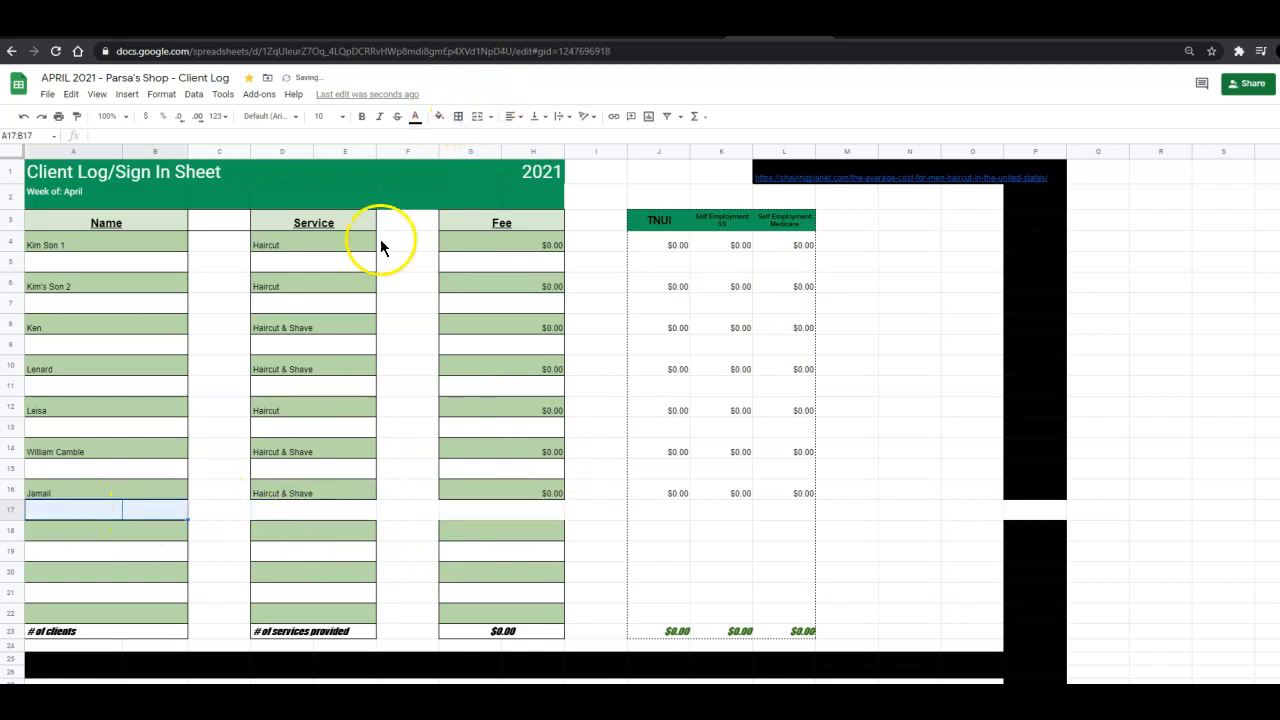
pyautogui.click(477, 116)
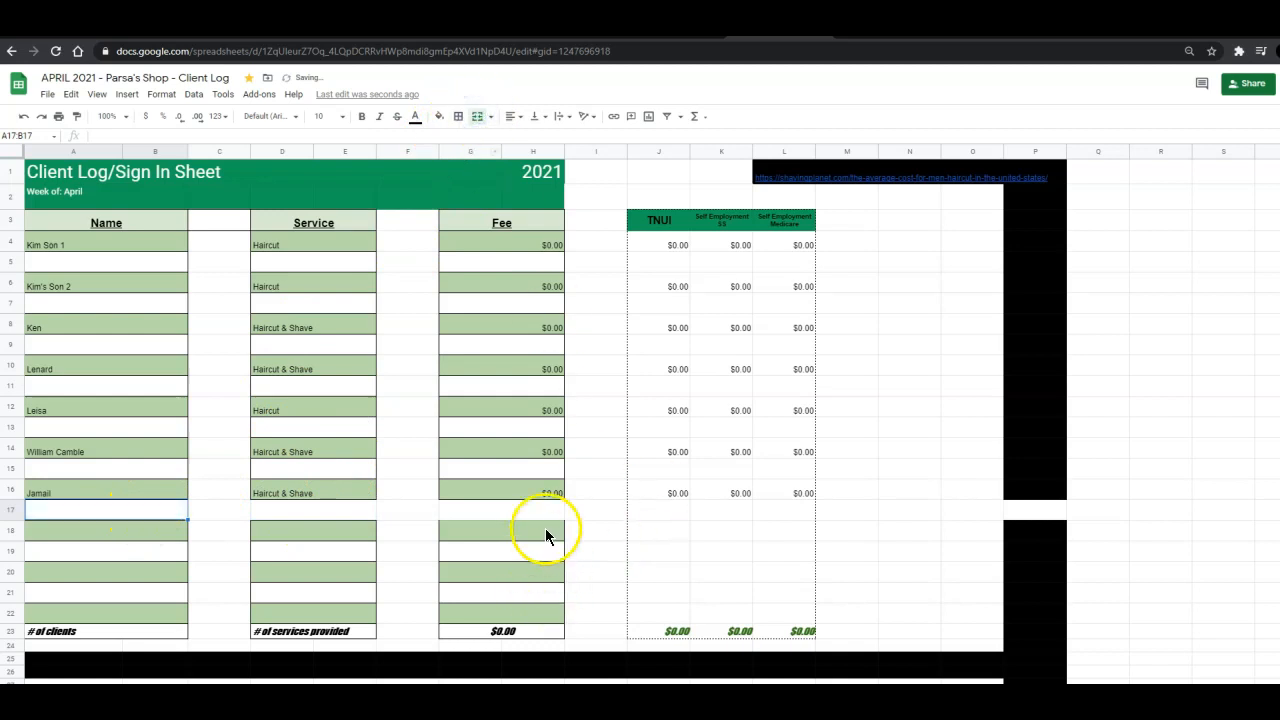
# Check the revenue figure on the balance sheet, then open the April 1, April 3 and next client log sheets.
pyautogui.click(528, 553)
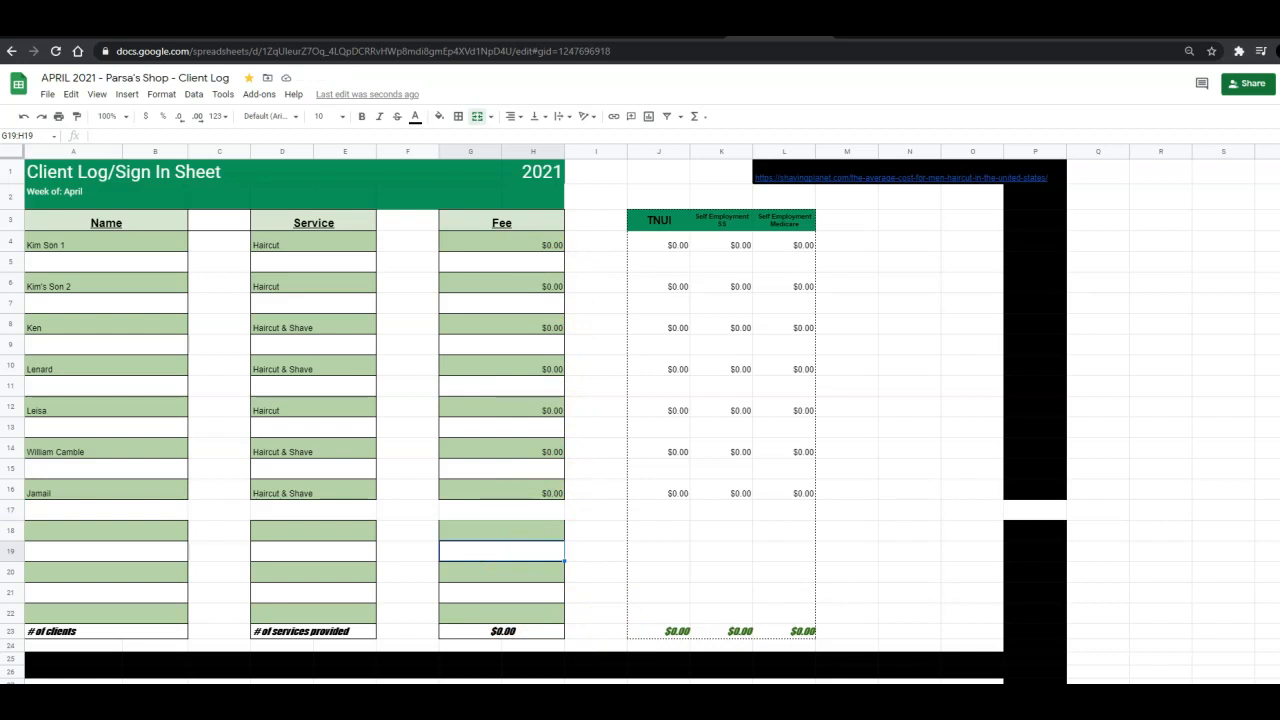
pyautogui.click(848, 697)
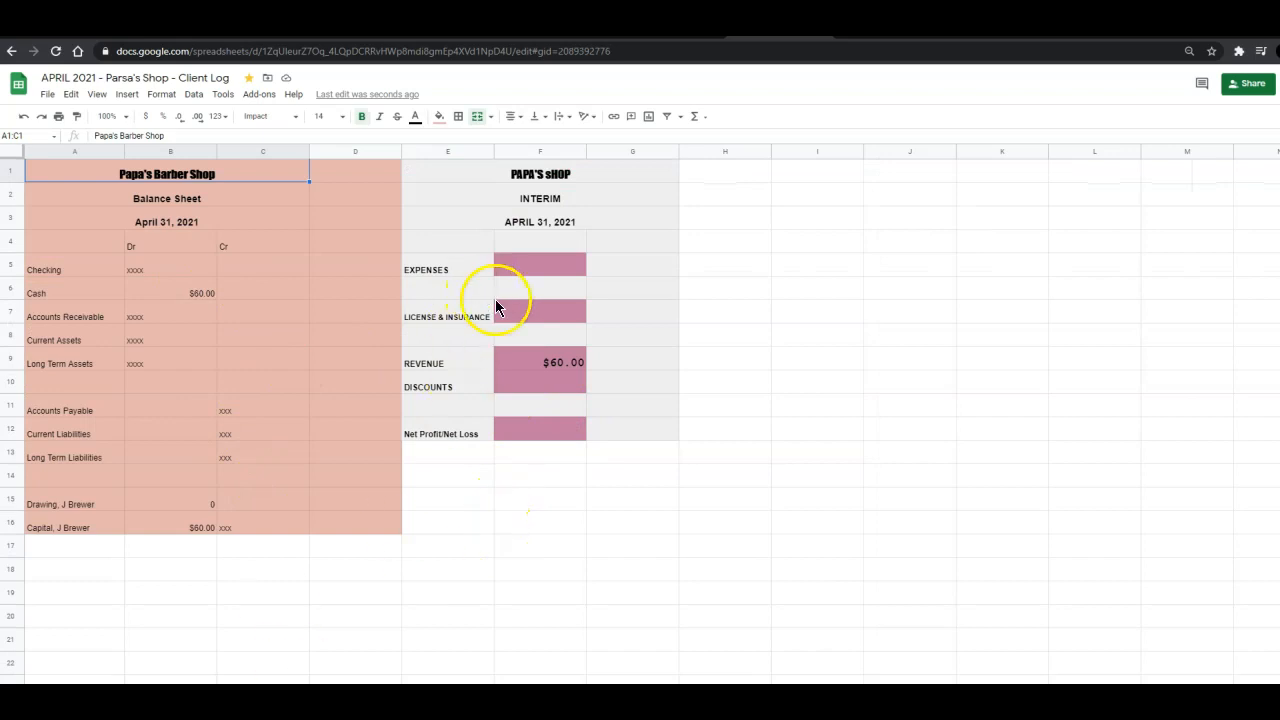
pyautogui.click(521, 363)
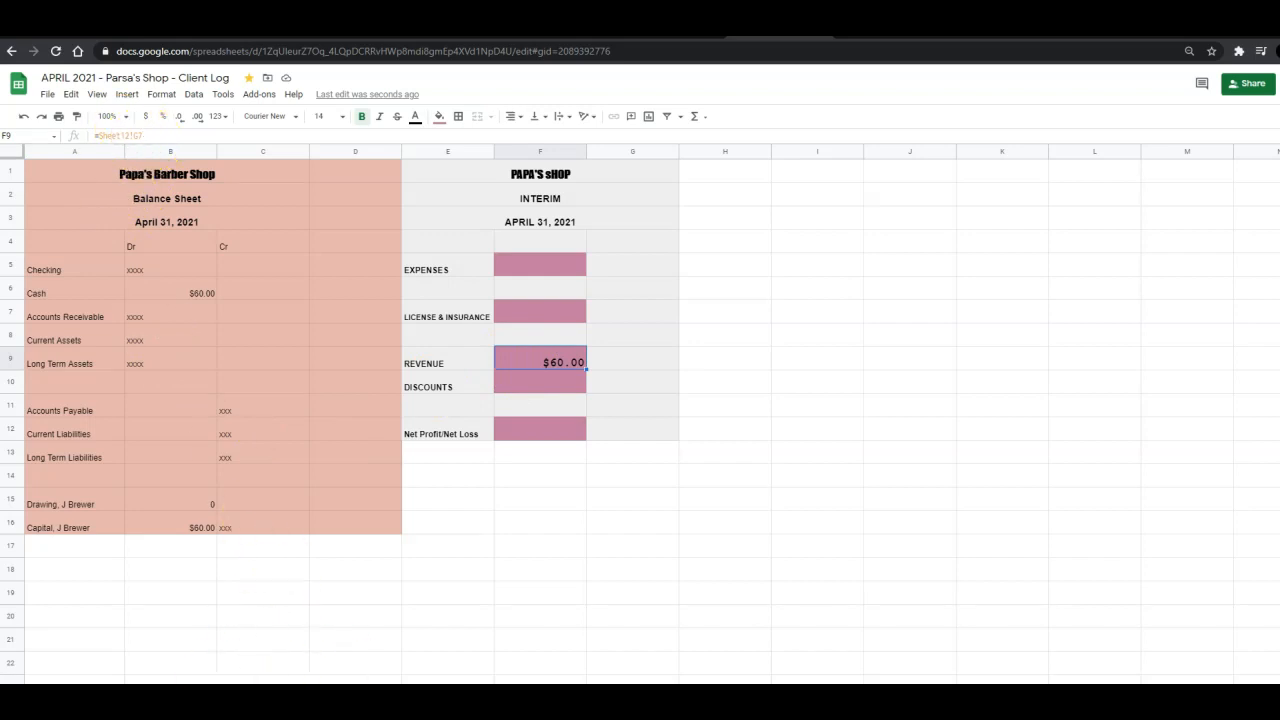
pyautogui.click(56, 695)
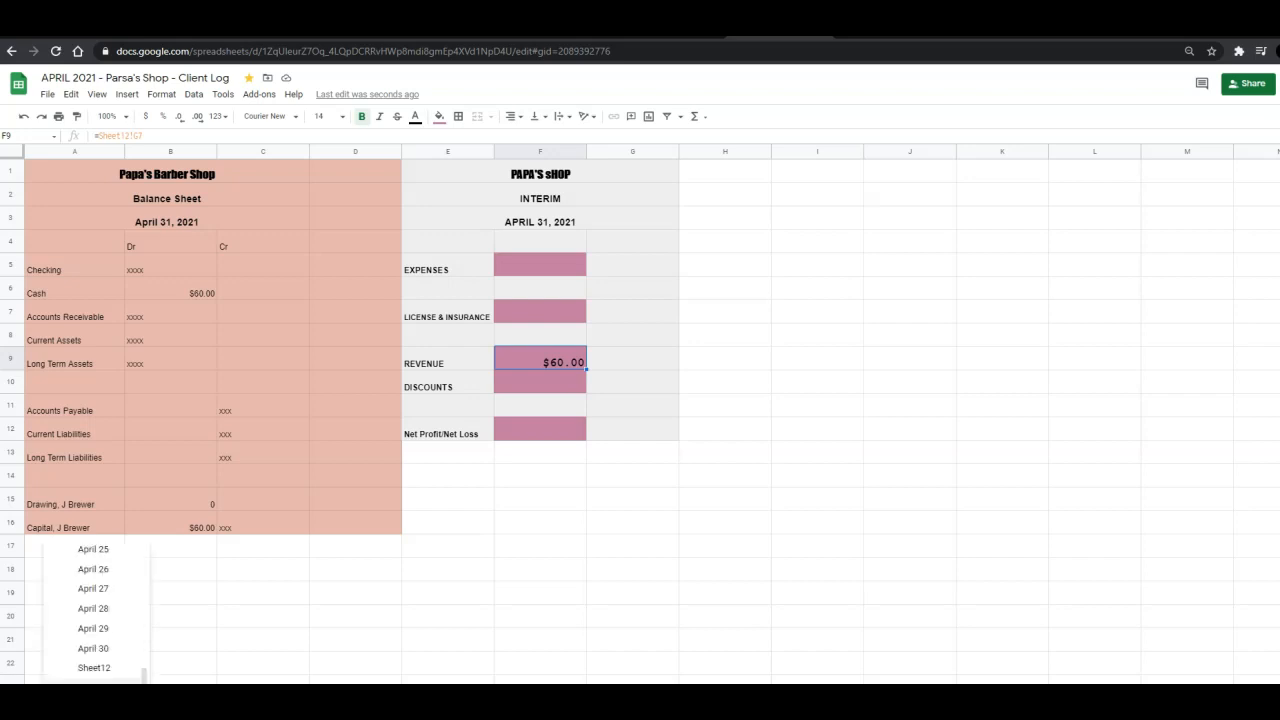
pyautogui.scroll(5, 103, 594)
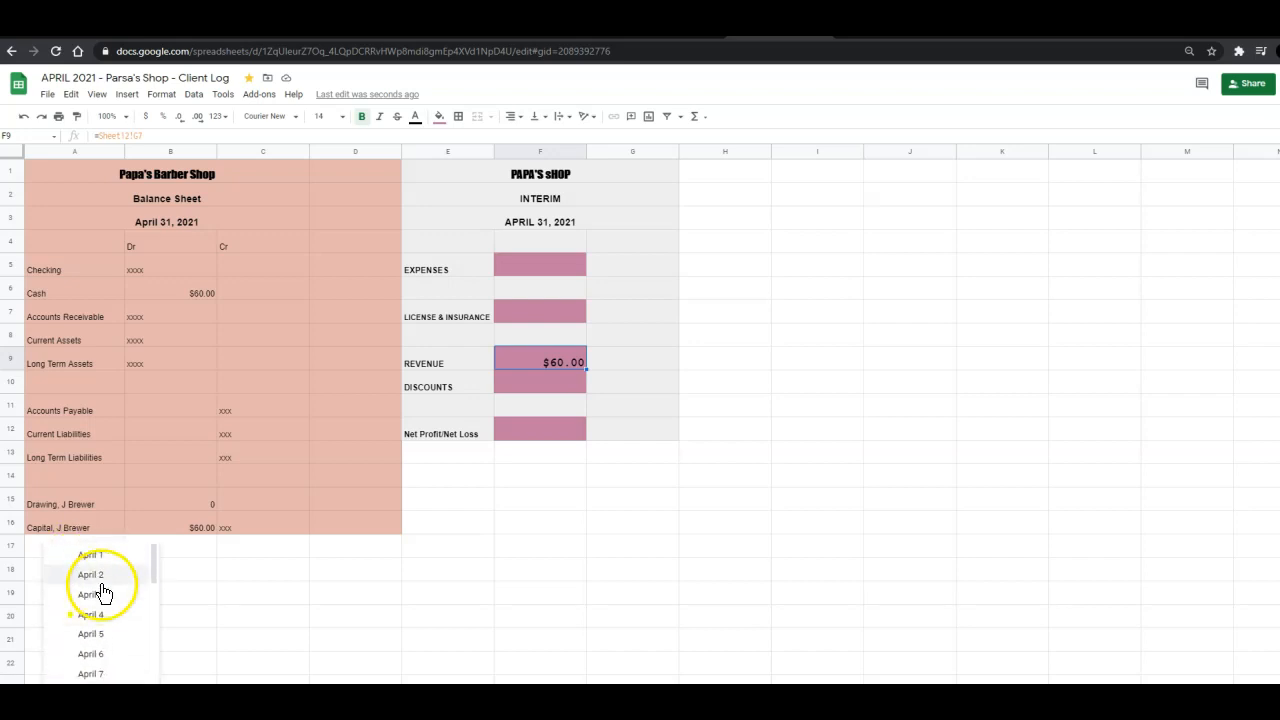
pyautogui.click(105, 556)
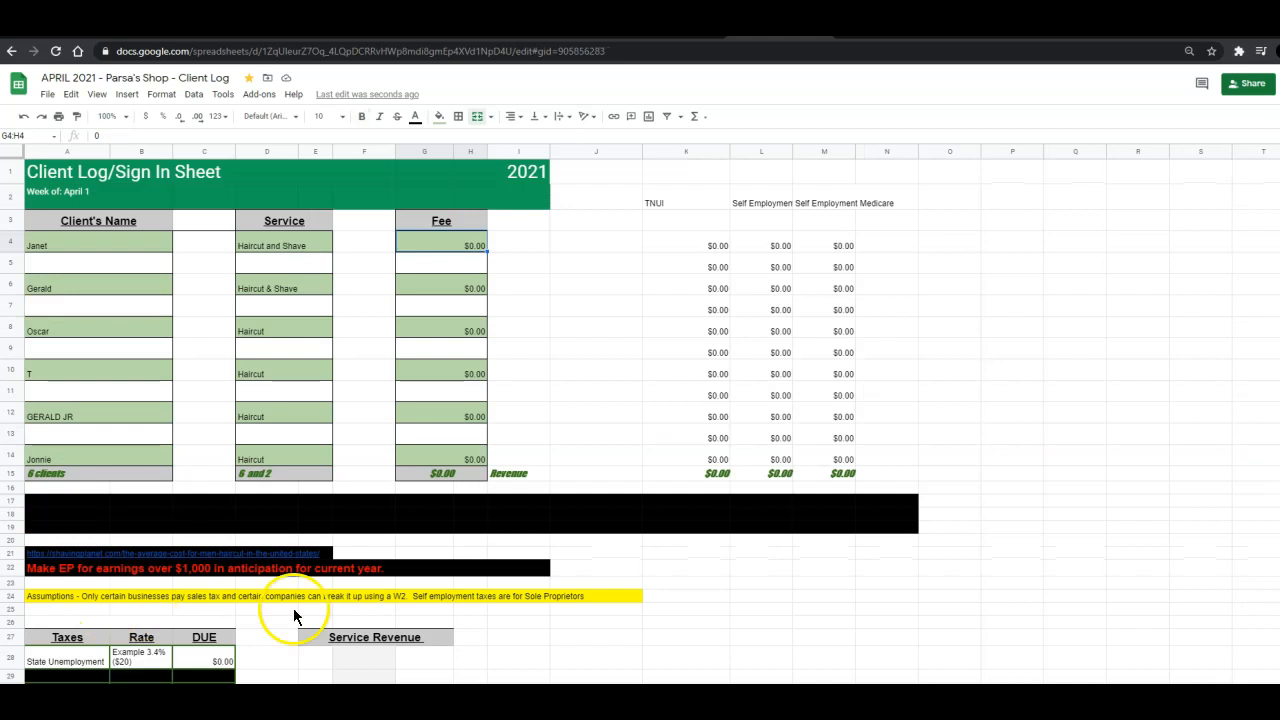
pyautogui.click(190, 695)
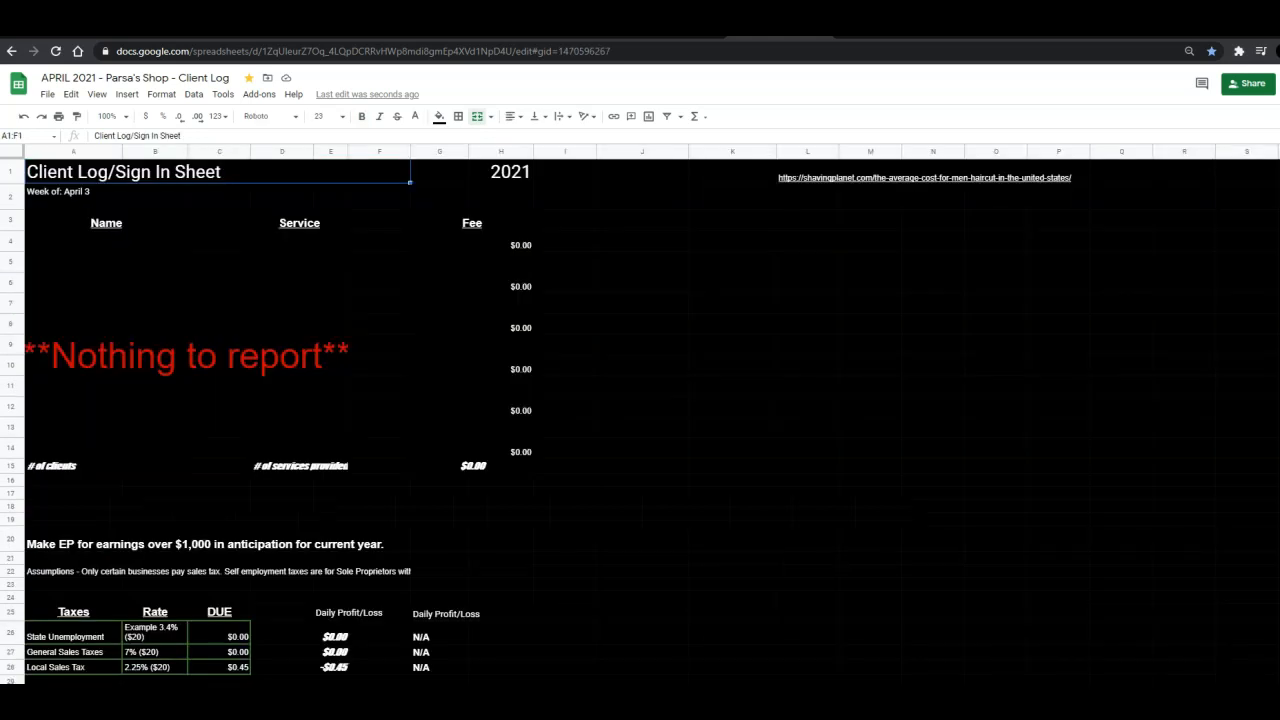
pyautogui.click(275, 695)
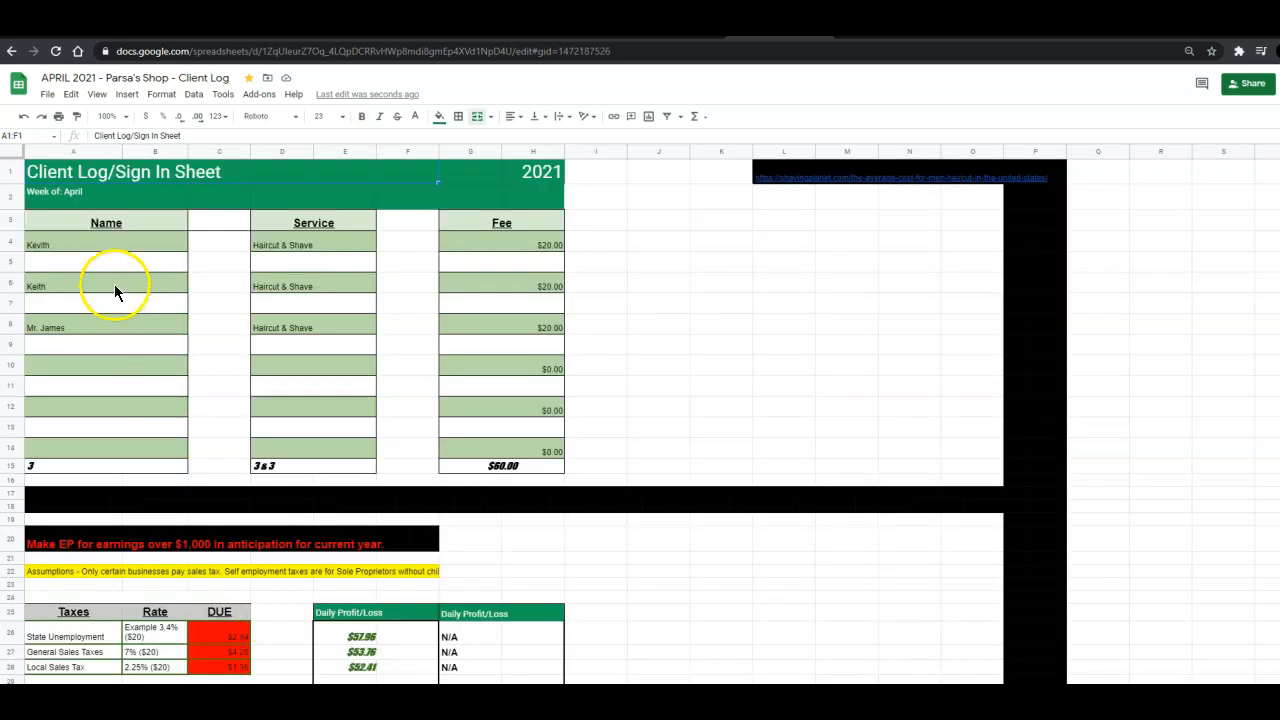
# Set the fees for Kevith and Keith to 0 on this client log.
pyautogui.click(480, 245)
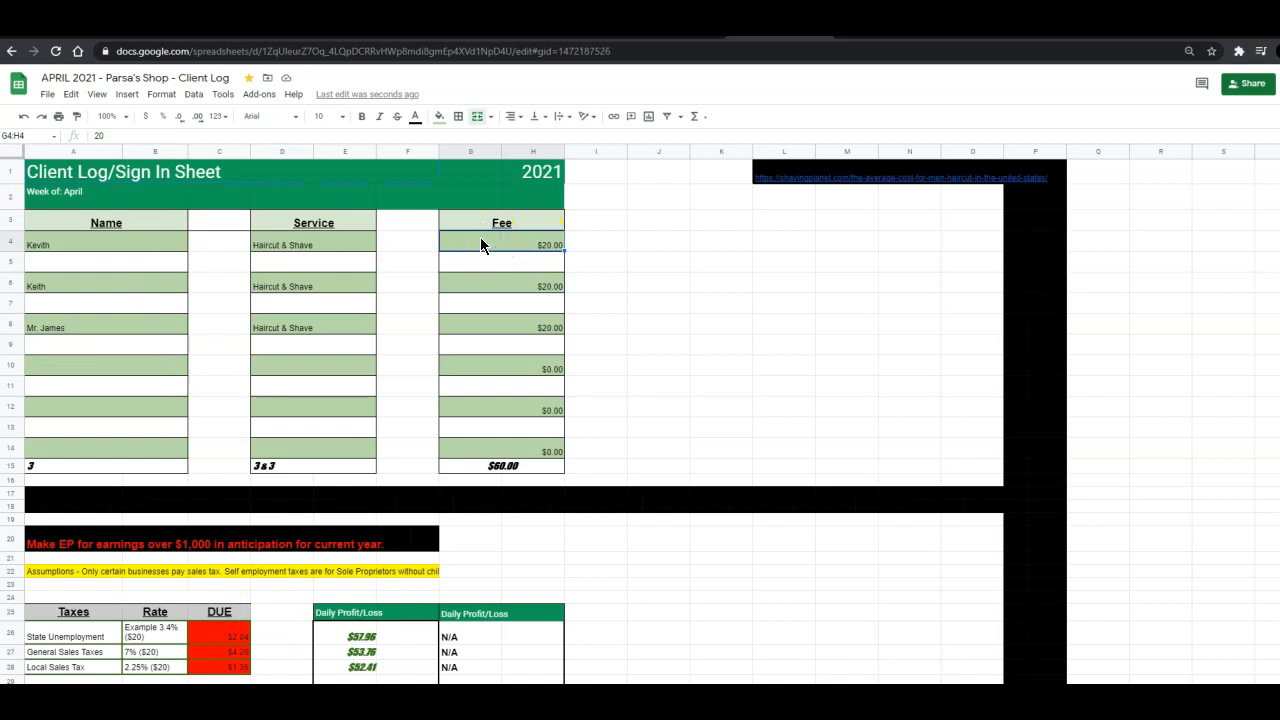
pyautogui.rightClick(460, 243)
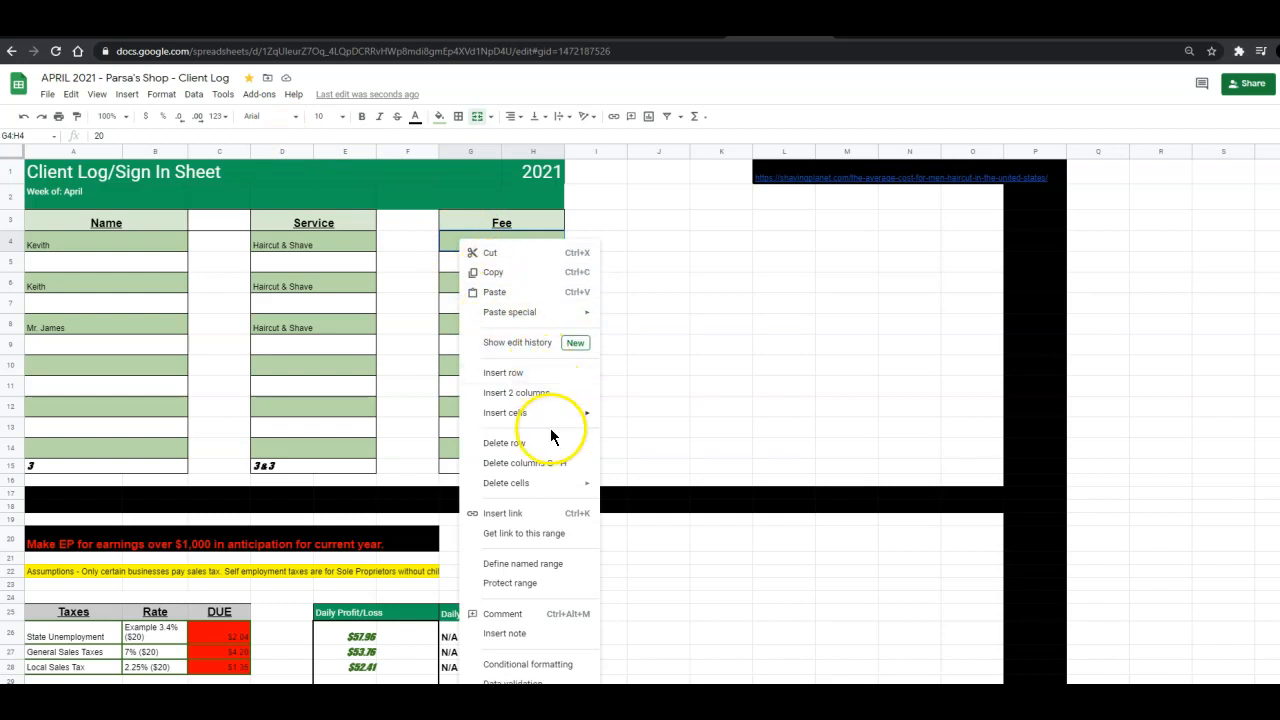
pyautogui.click(449, 241)
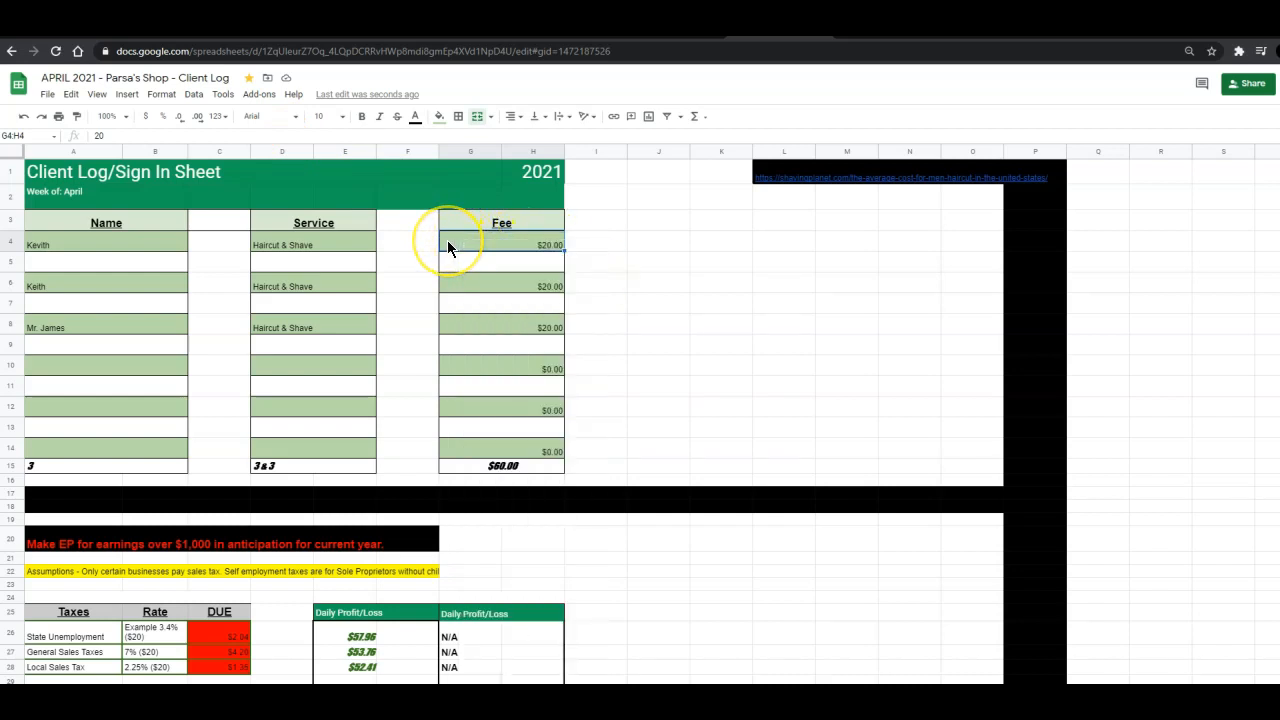
pyautogui.write('0')
pyautogui.press('Return')
pyautogui.press('Return')
pyautogui.press('Return')
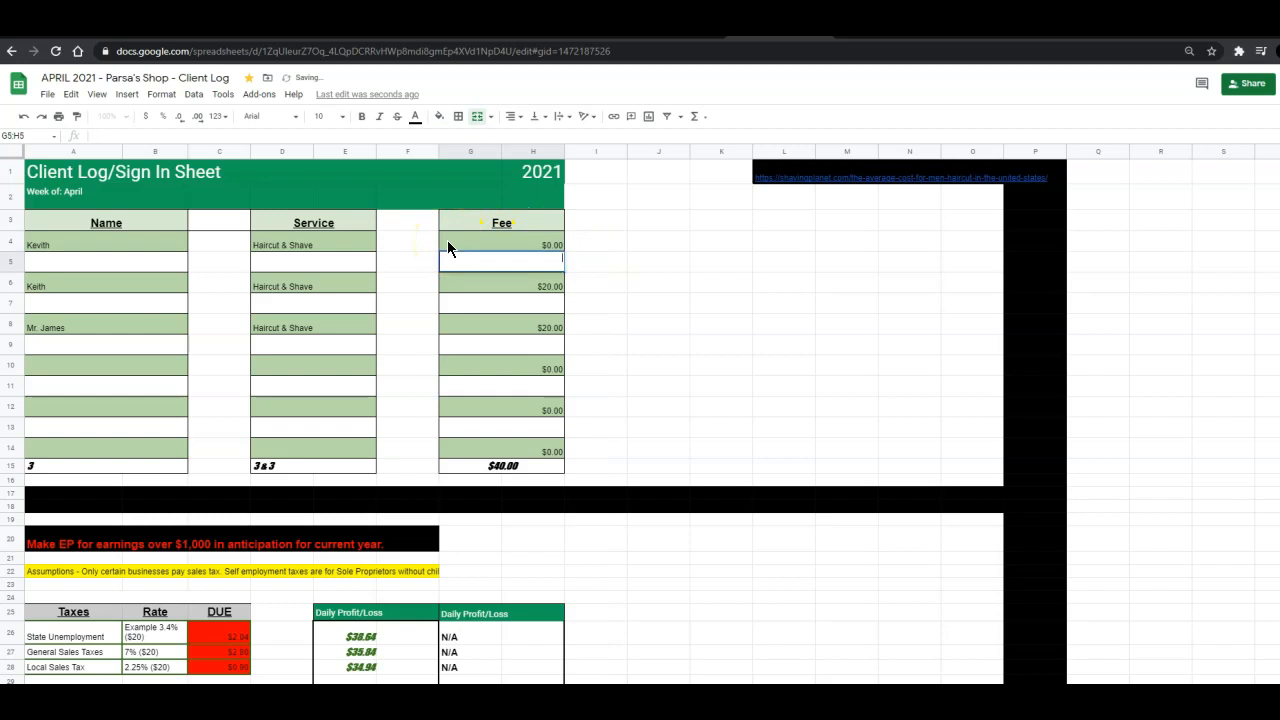
pyautogui.write('0')
pyautogui.press('Return')
pyautogui.press('Return')
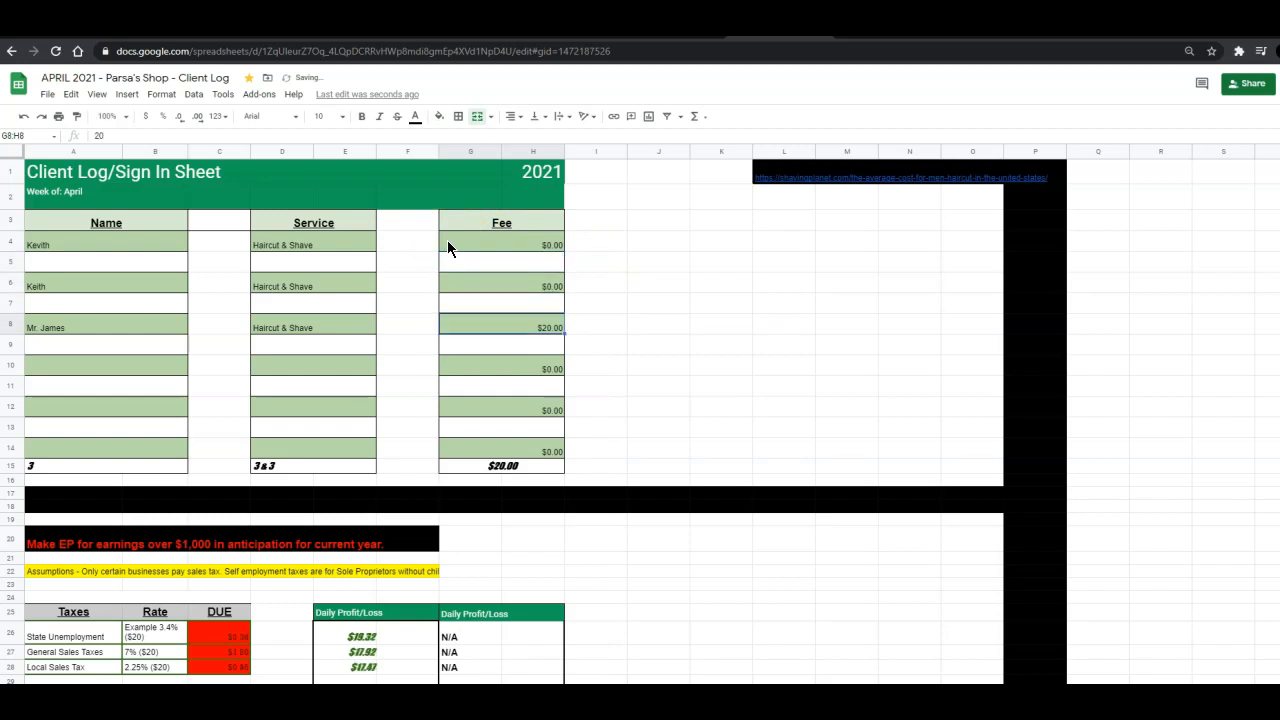
# Set Mr. James's fee to 0 on this client log.
pyautogui.write('0')
pyautogui.press('Return')
pyautogui.press('Return')
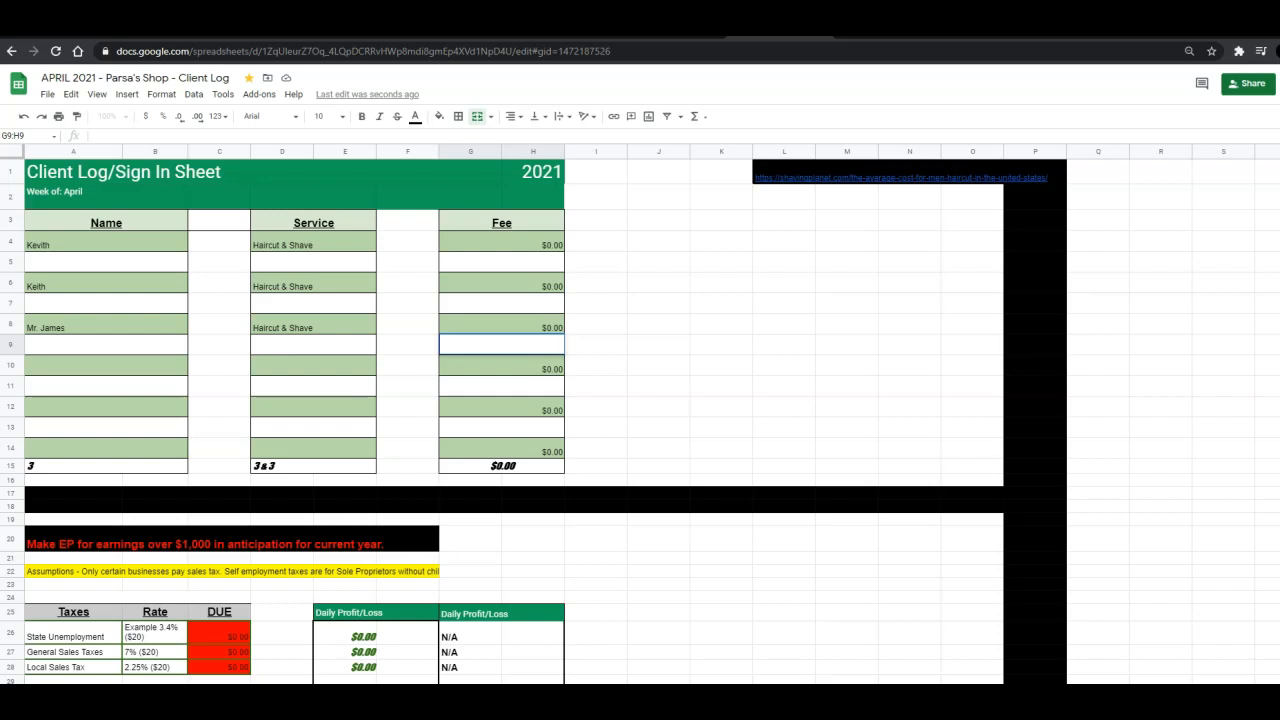
# Open the April 1 client log and set Janet's fee to 75.
pyautogui.click(1098, 698)
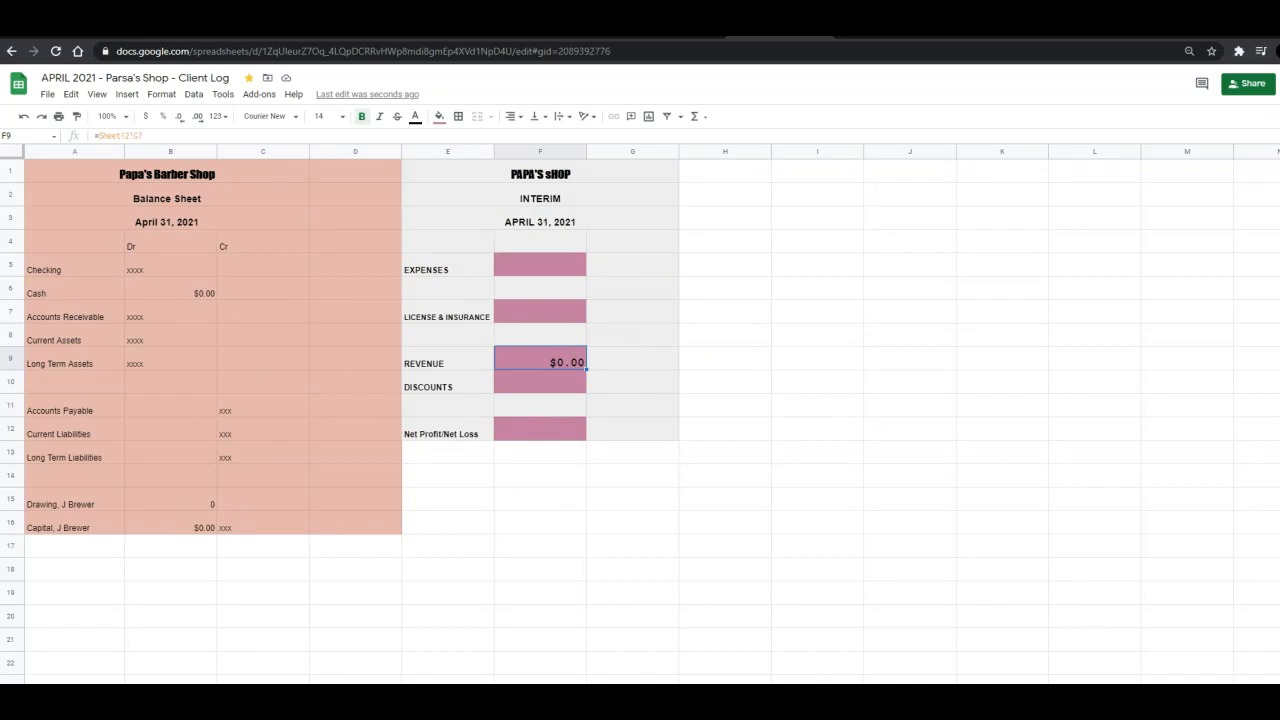
pyautogui.click(190, 697)
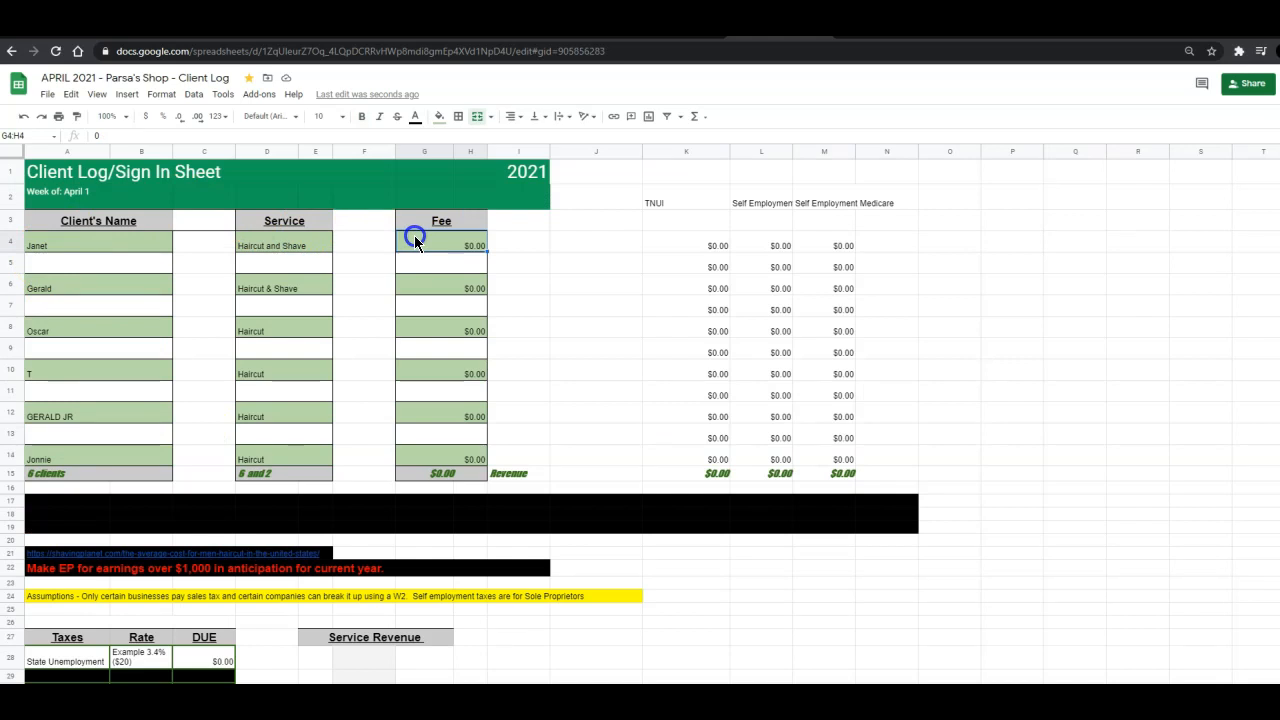
pyautogui.write('75')
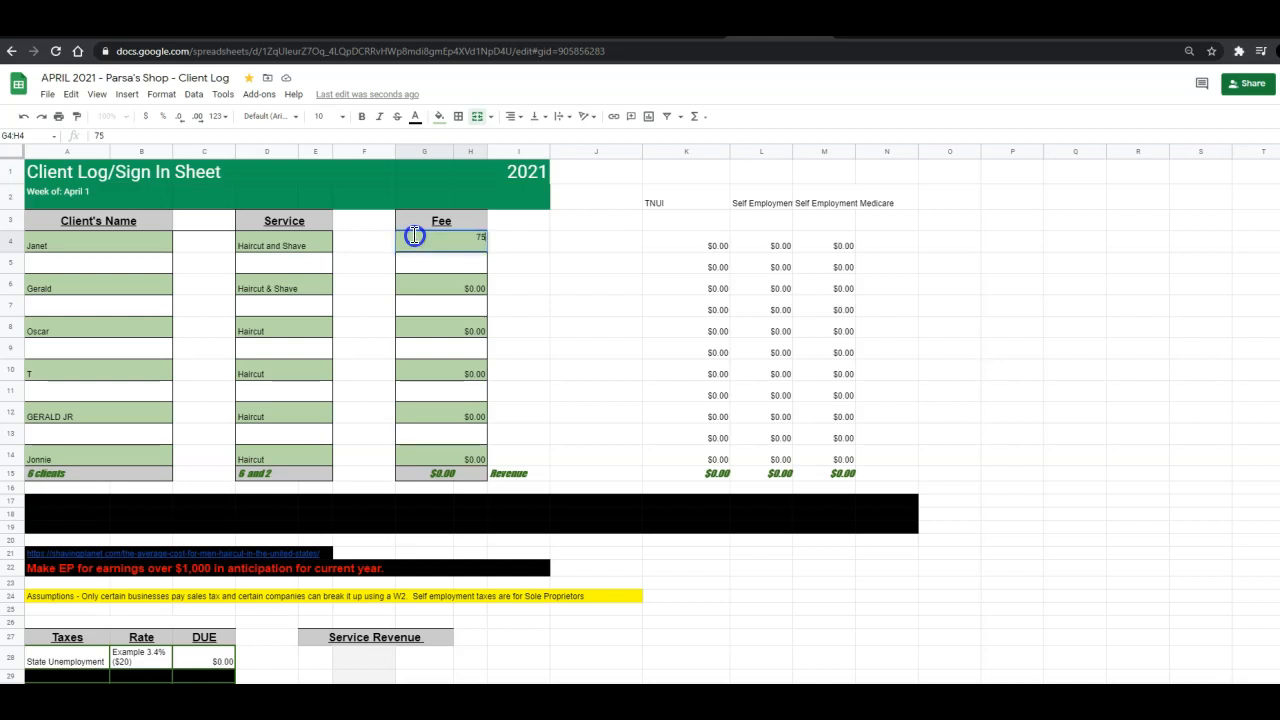
pyautogui.press('Return')
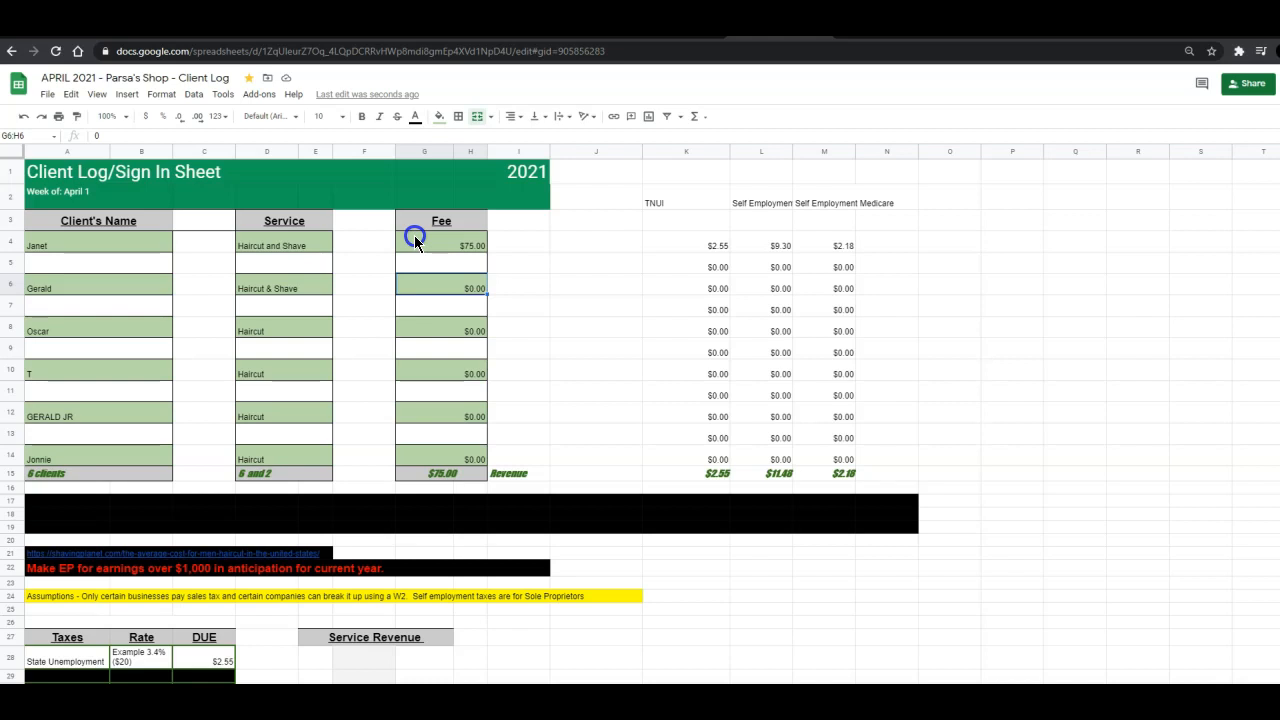
# Enter fees of 25 for Gerald, 25 for Oscar and 75 for T.
pyautogui.write('25')
pyautogui.press('Return')
pyautogui.press('Down')
pyautogui.write('25')
pyautogui.press('Return')
pyautogui.press('Down')
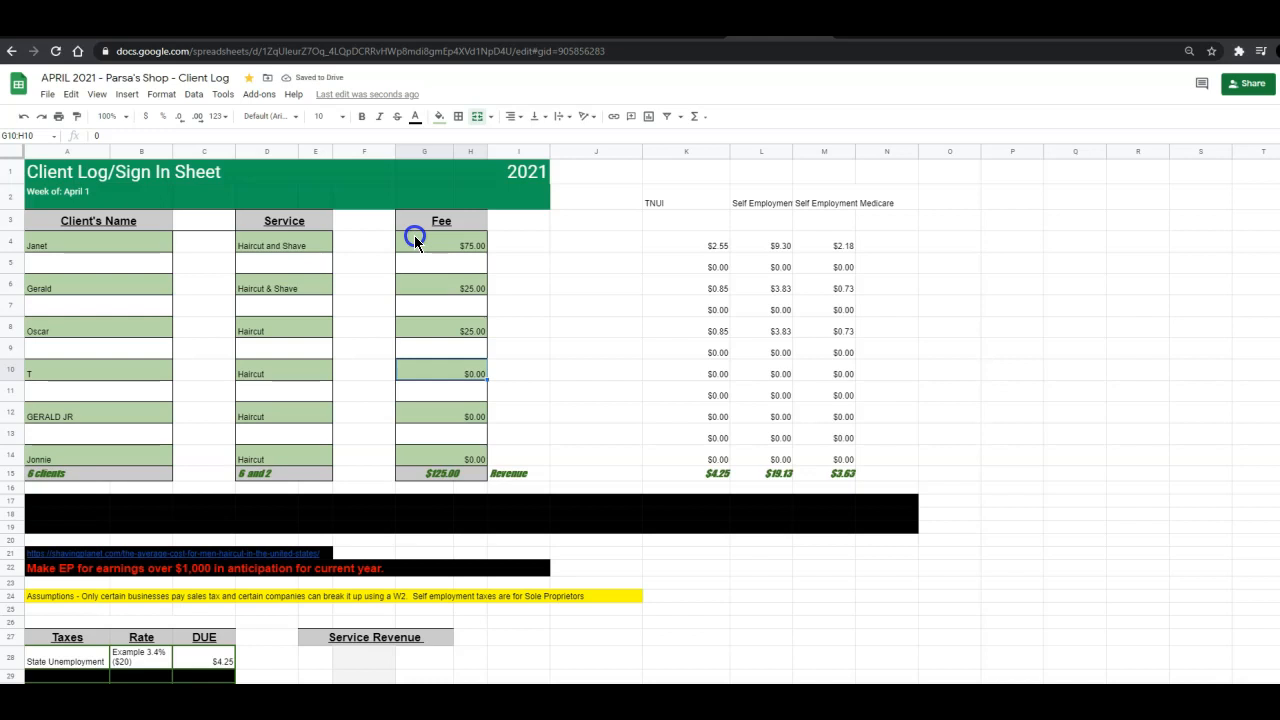
pyautogui.write('75')
pyautogui.press('Return')
pyautogui.press('Down')
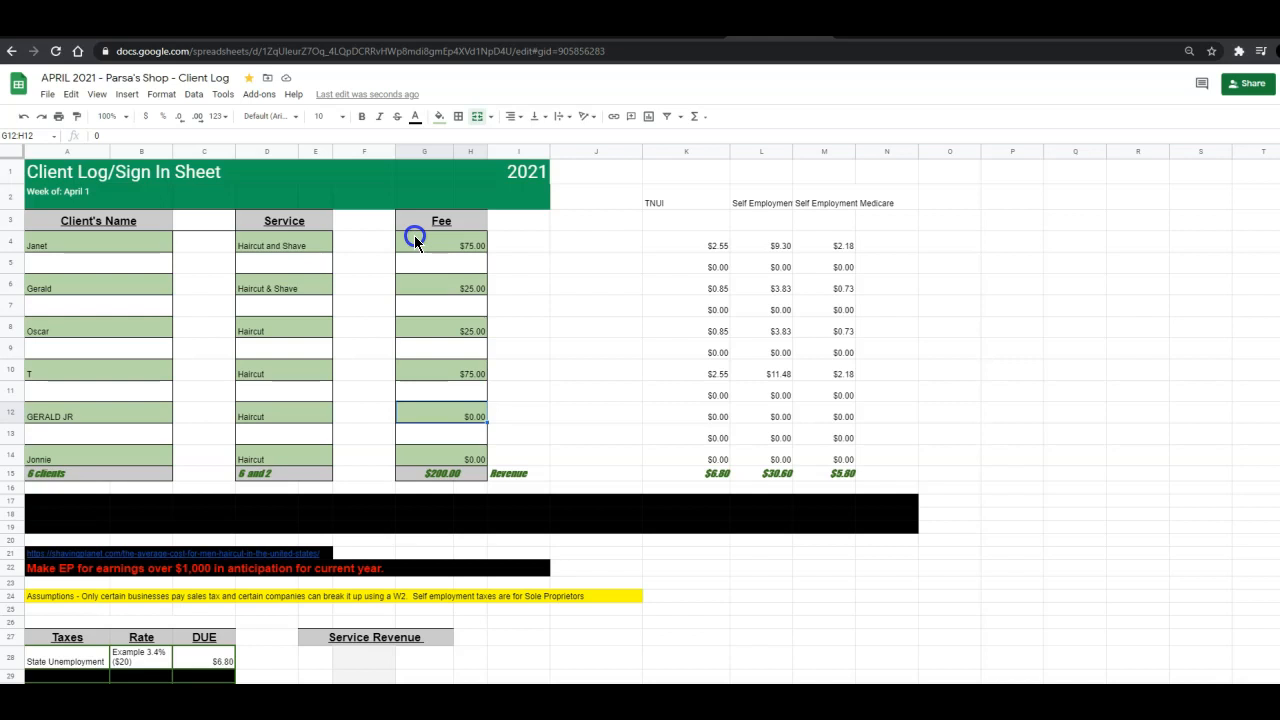
# Set Gerald Jr's fee to 12 and Jonnie's fee to 20.
pyautogui.press('Return')
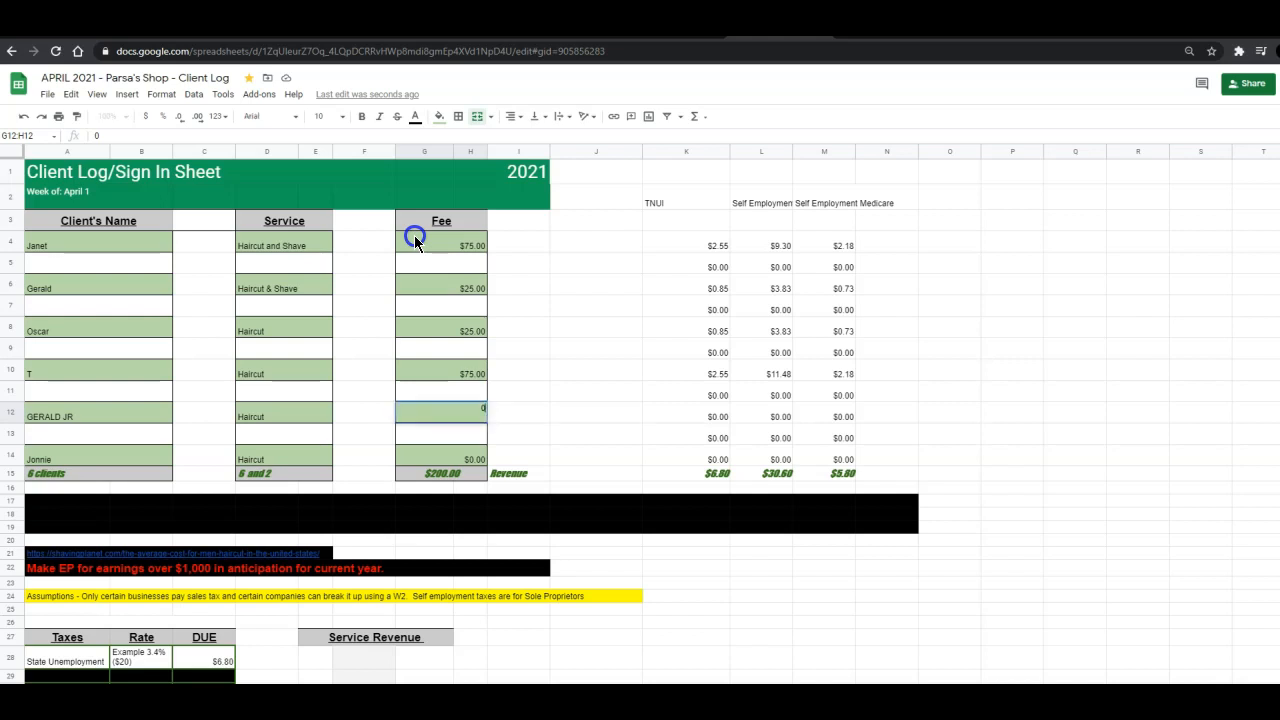
pyautogui.write('15')
pyautogui.press('BackSpace')
pyautogui.write('2')
pyautogui.press('Return')
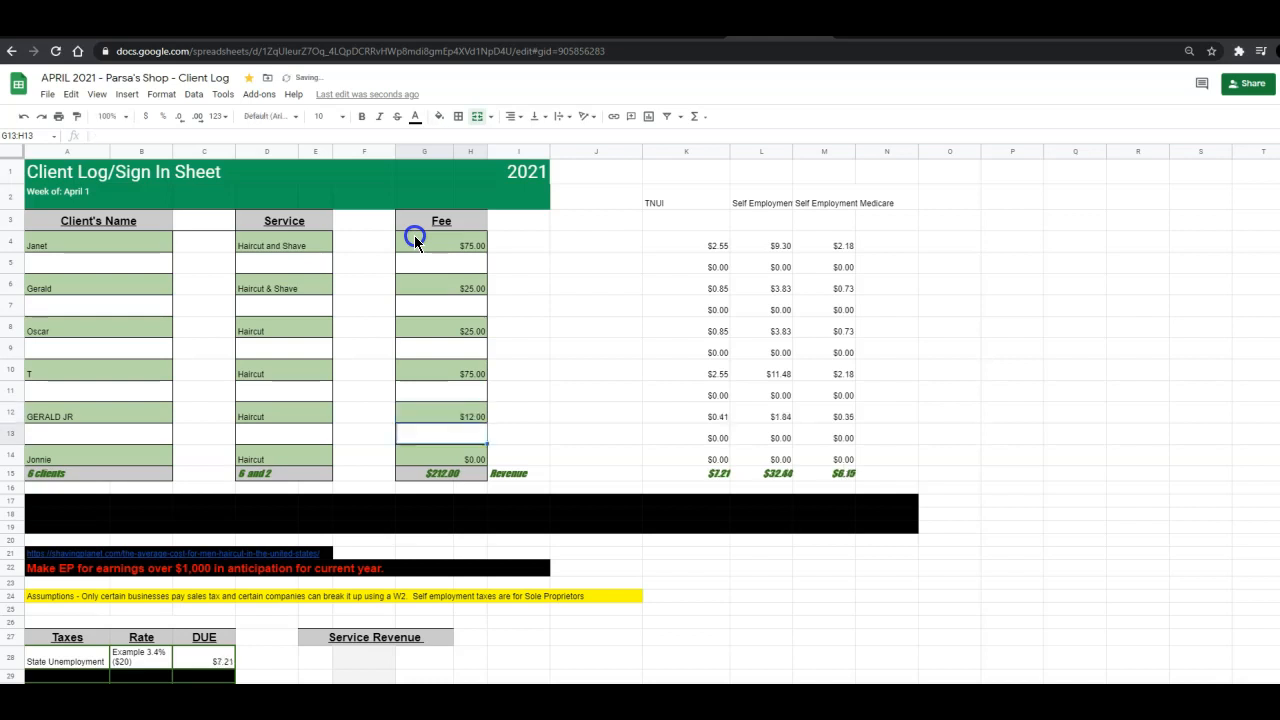
pyautogui.press('Down')
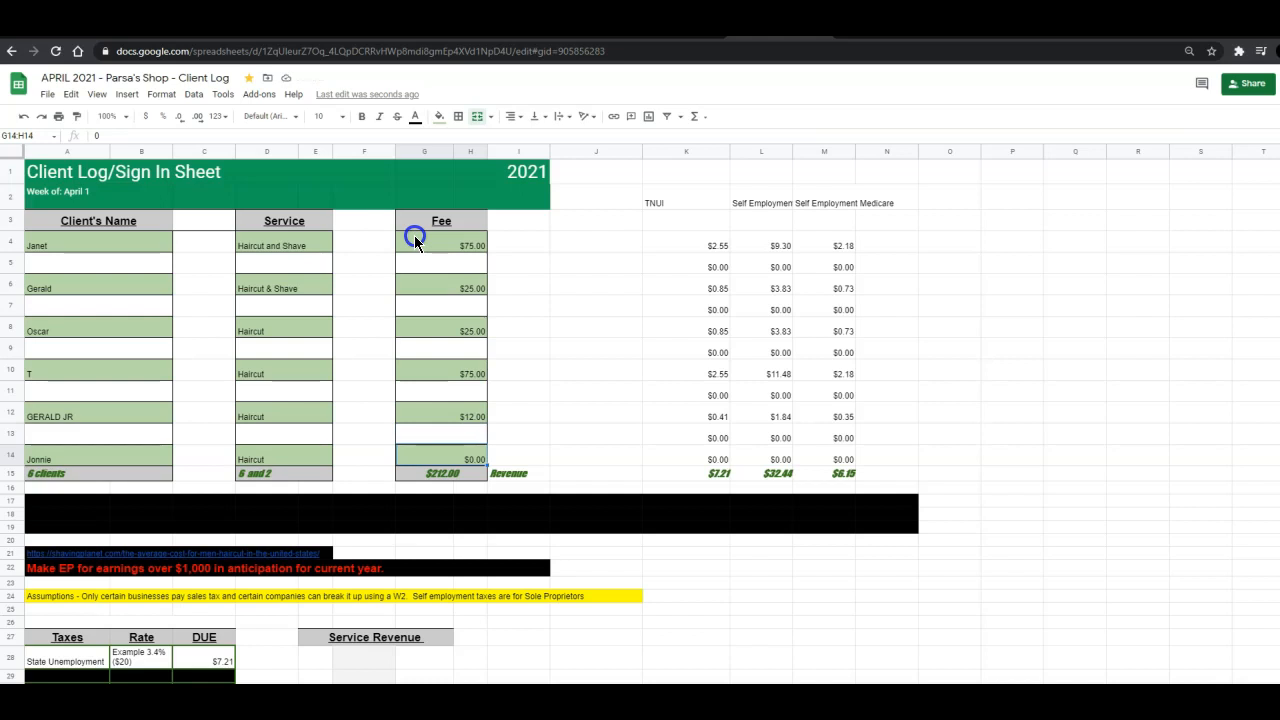
pyautogui.write('20')
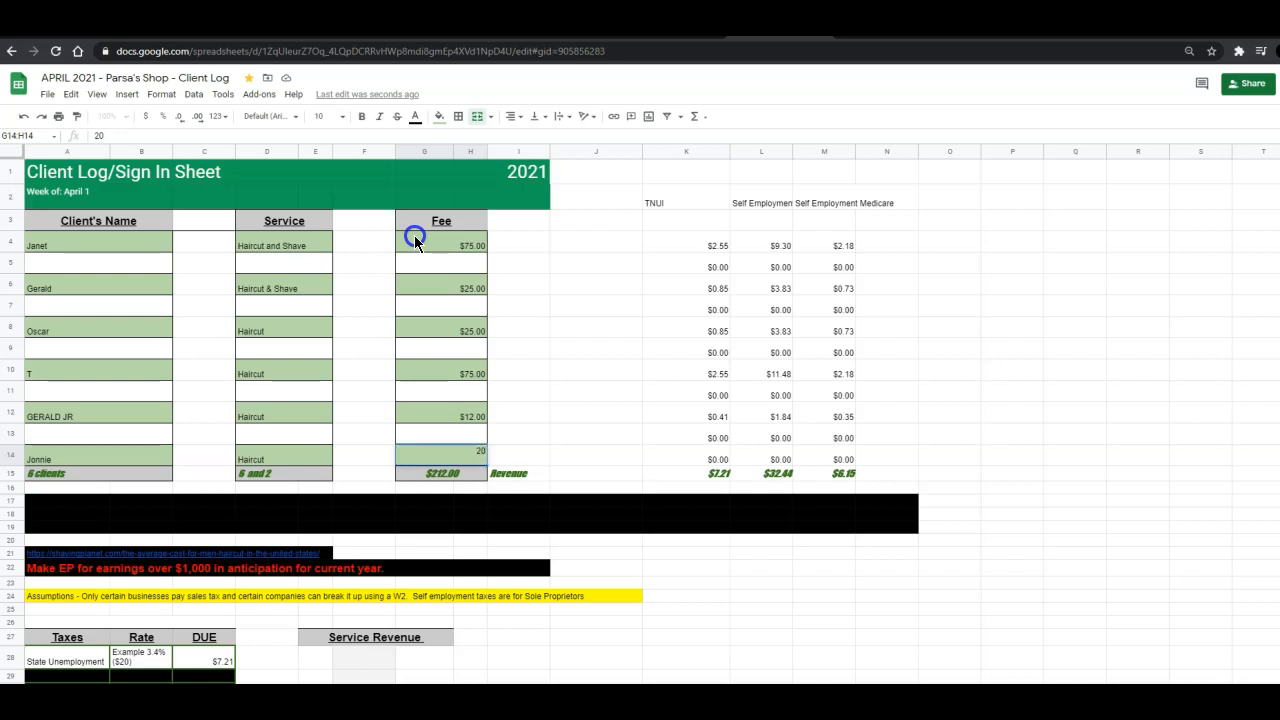
pyautogui.press('Return')
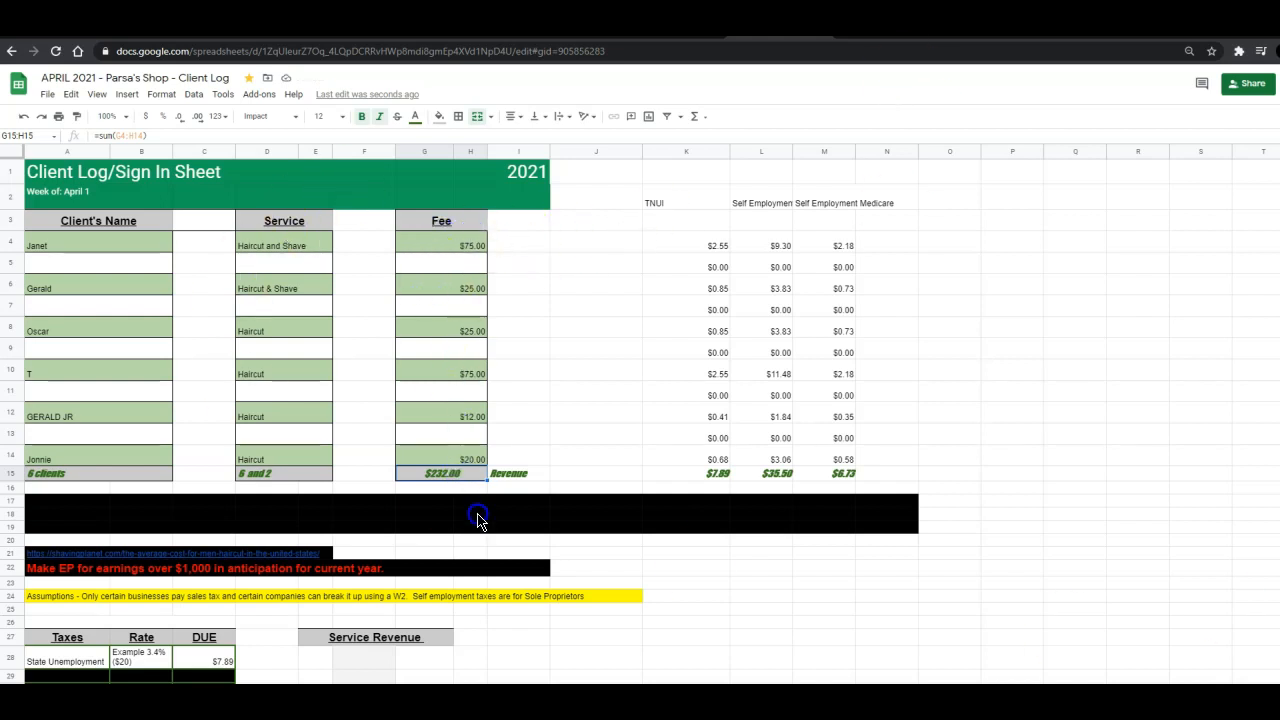
# Re-enter the fee total in the total row as a SUM of the fee column G4:H14.
pyautogui.click(439, 476)
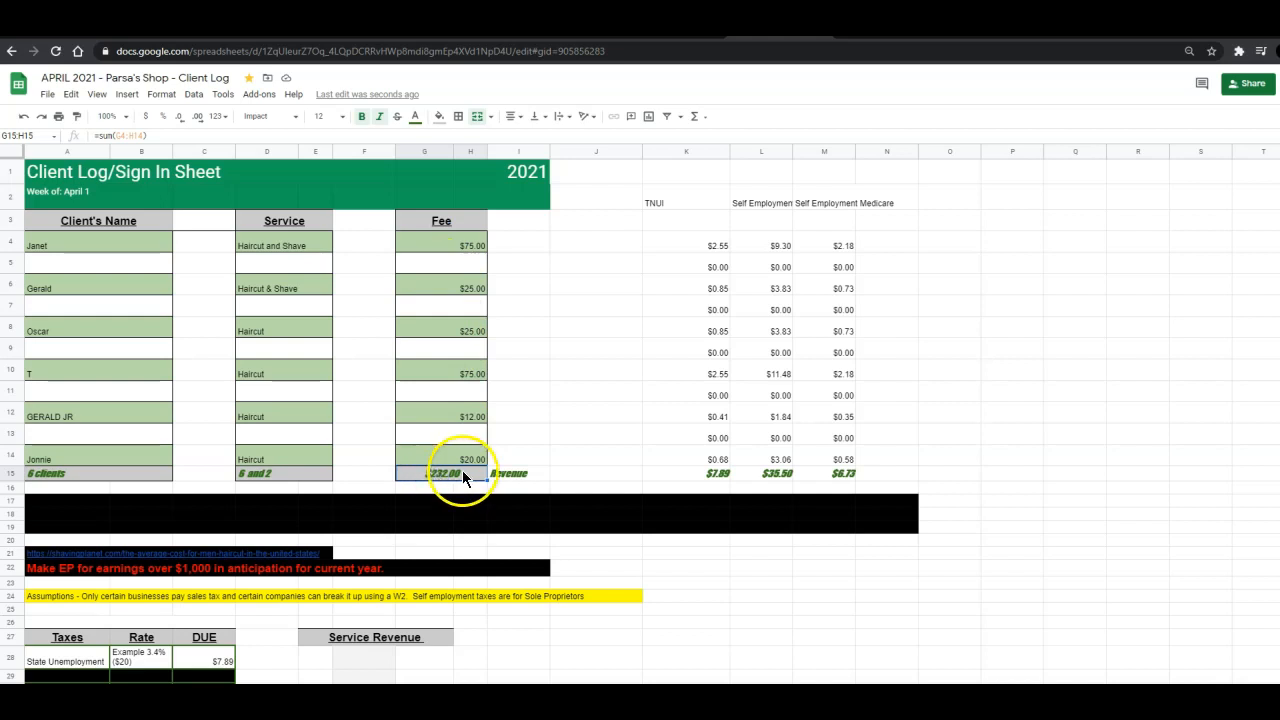
pyautogui.write('=s')
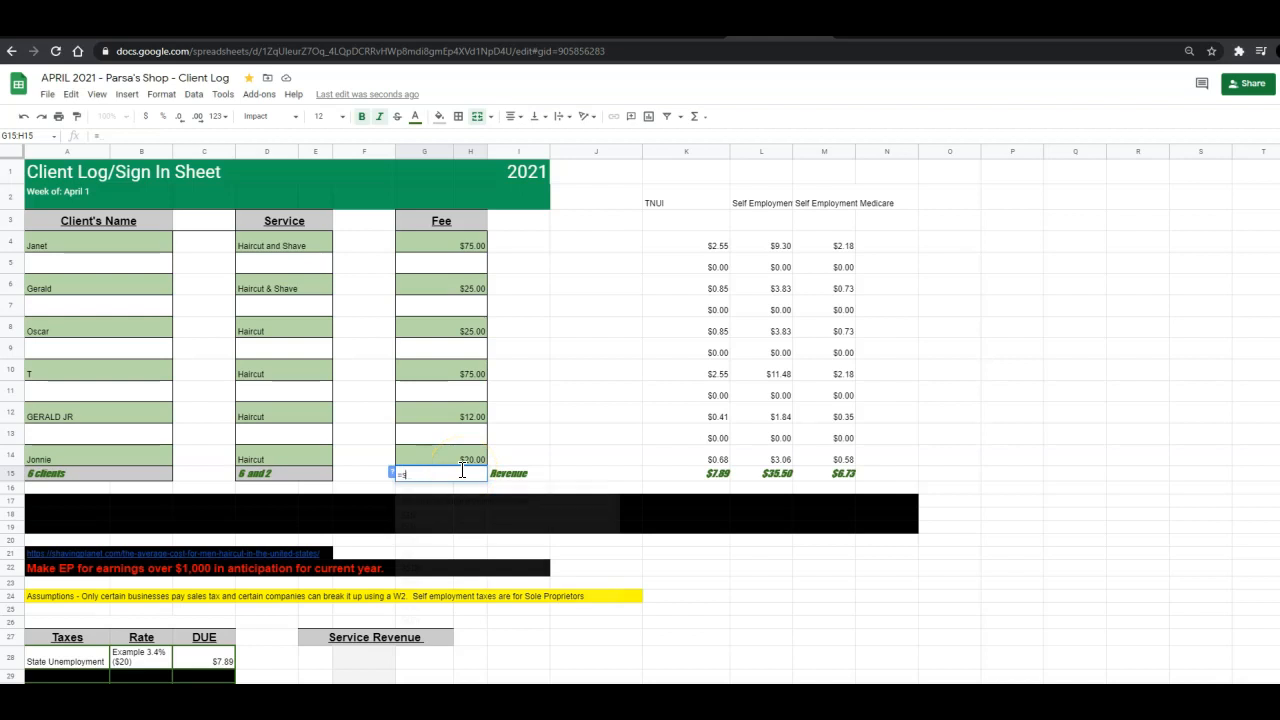
pyautogui.write('um(')
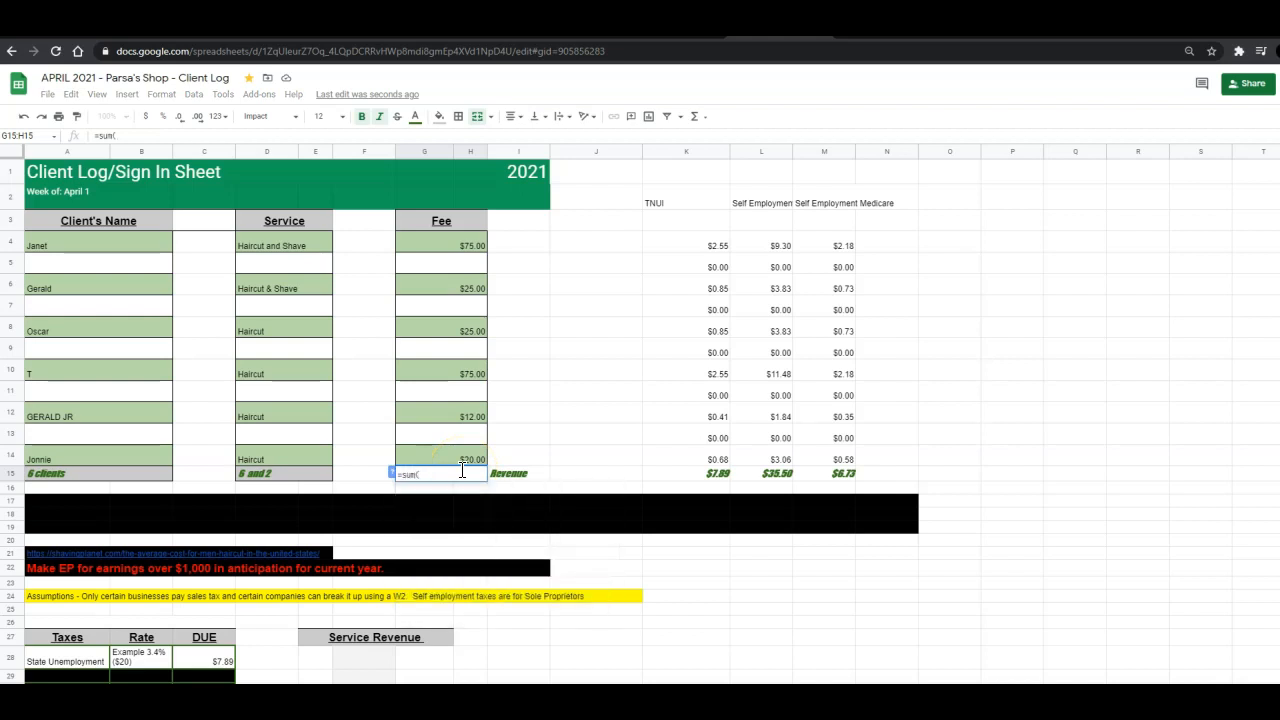
pyautogui.moveTo(444, 246); pyautogui.dragTo(436, 470)
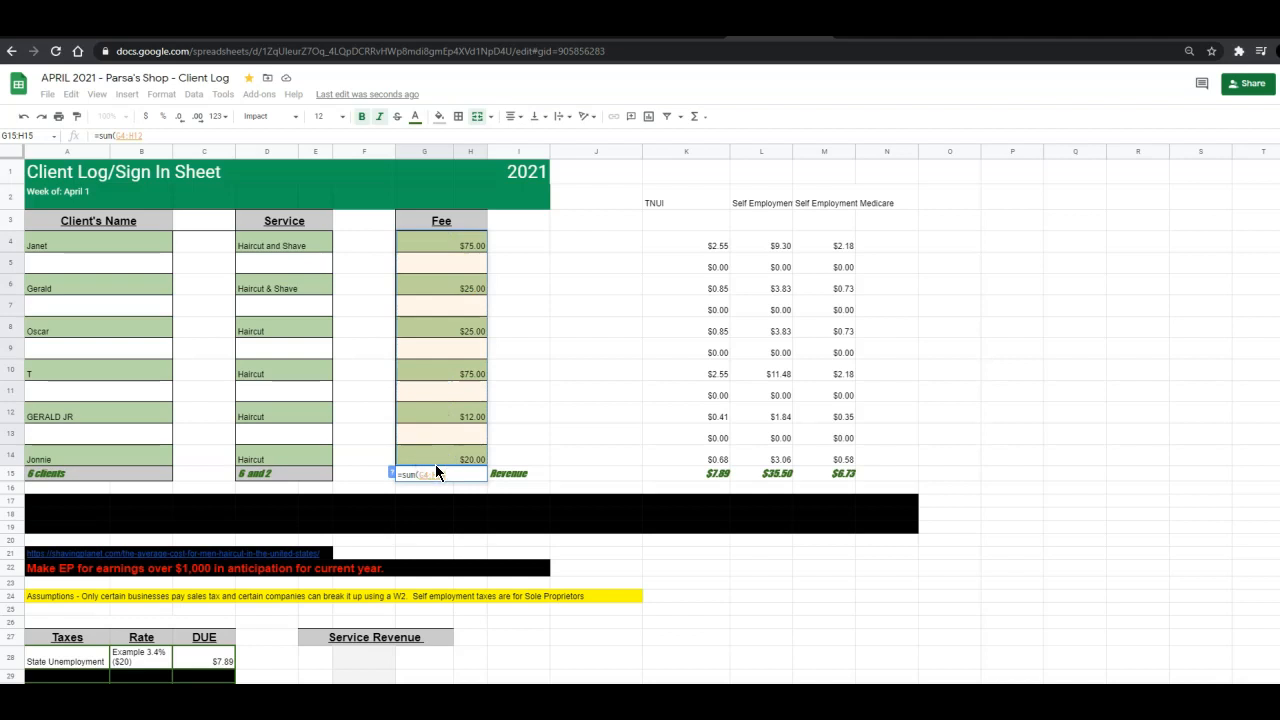
pyautogui.press('Return')
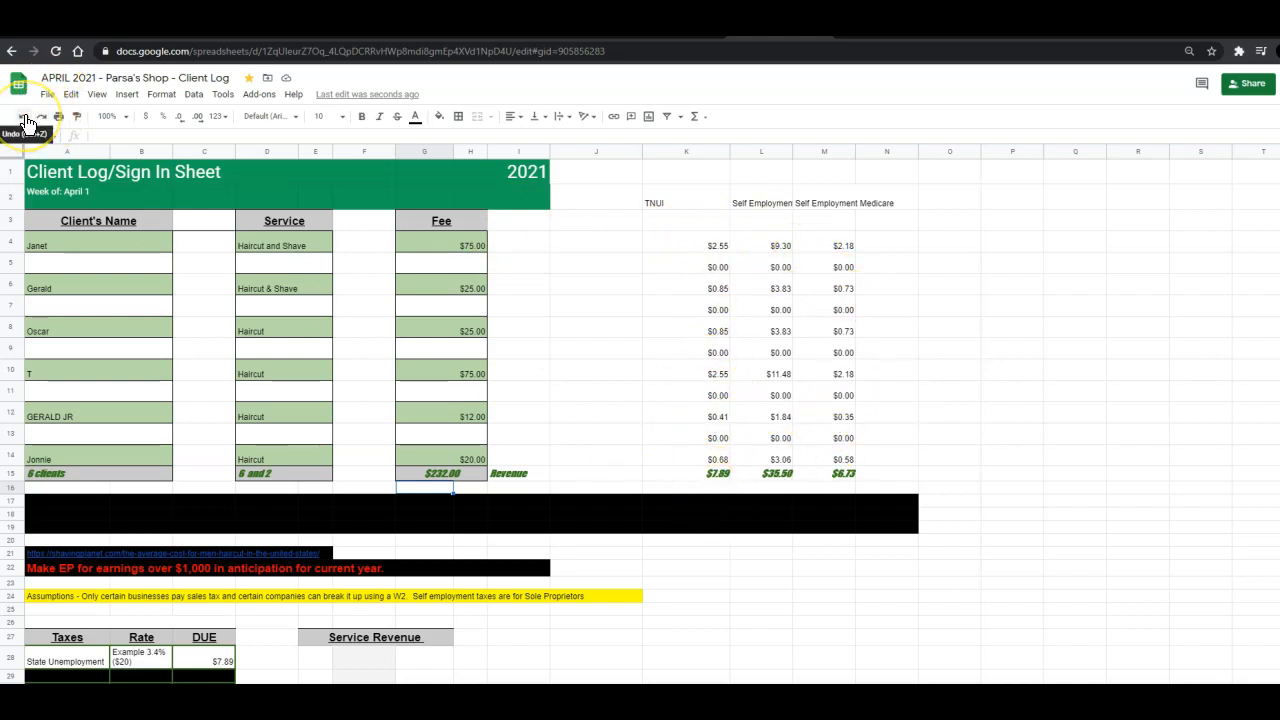
# Link cell H15 on the Revenue sheet to the April 1 sheet's P&L value in F33.
pyautogui.scroll(-3, 860, 400)
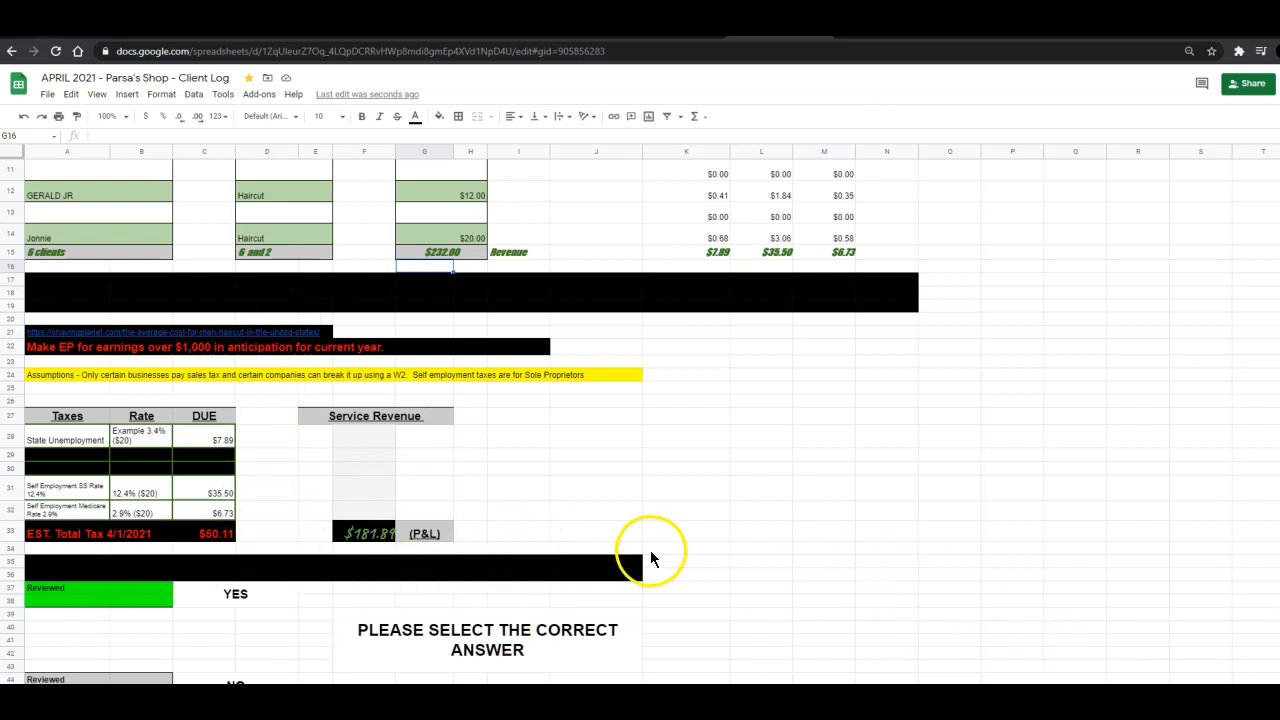
pyautogui.scroll(-1, 655, 563)
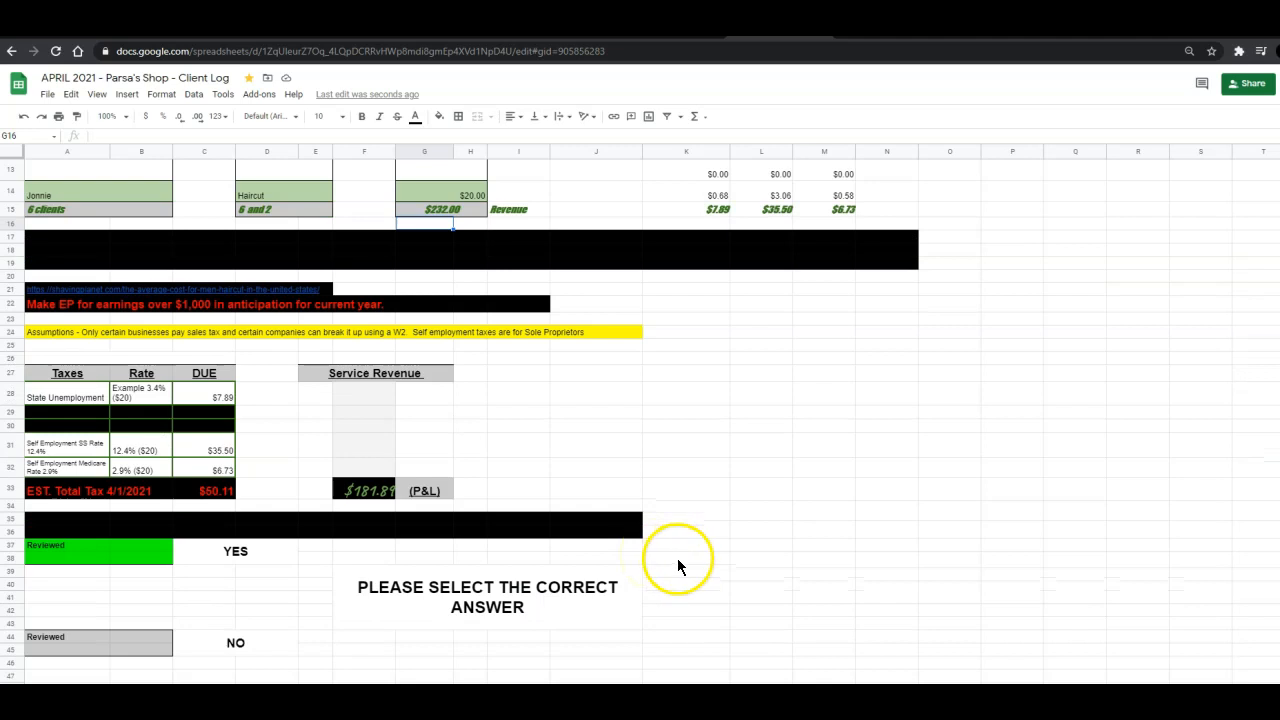
pyautogui.scroll(-2, 680, 560)
pyautogui.scroll(6, 718, 546)
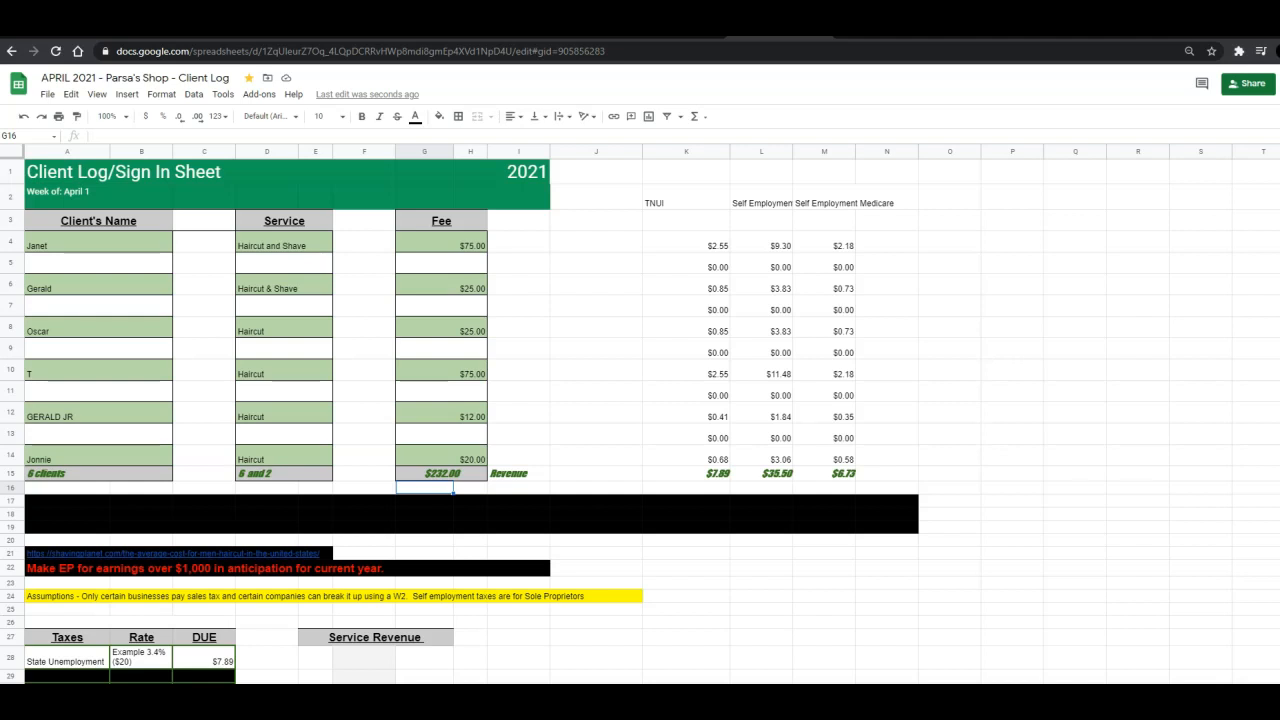
pyautogui.hotkey('ctrl', 'shift', 'pagedown')
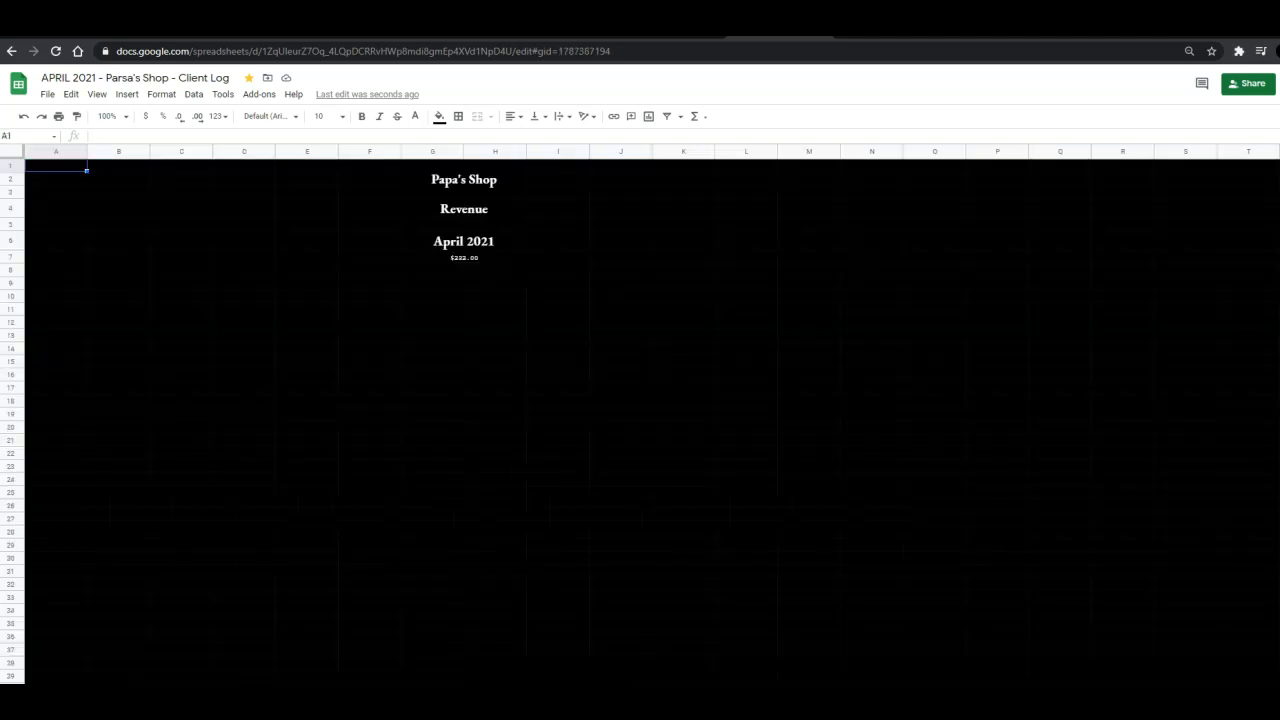
pyautogui.click(458, 268)
pyautogui.click(504, 364)
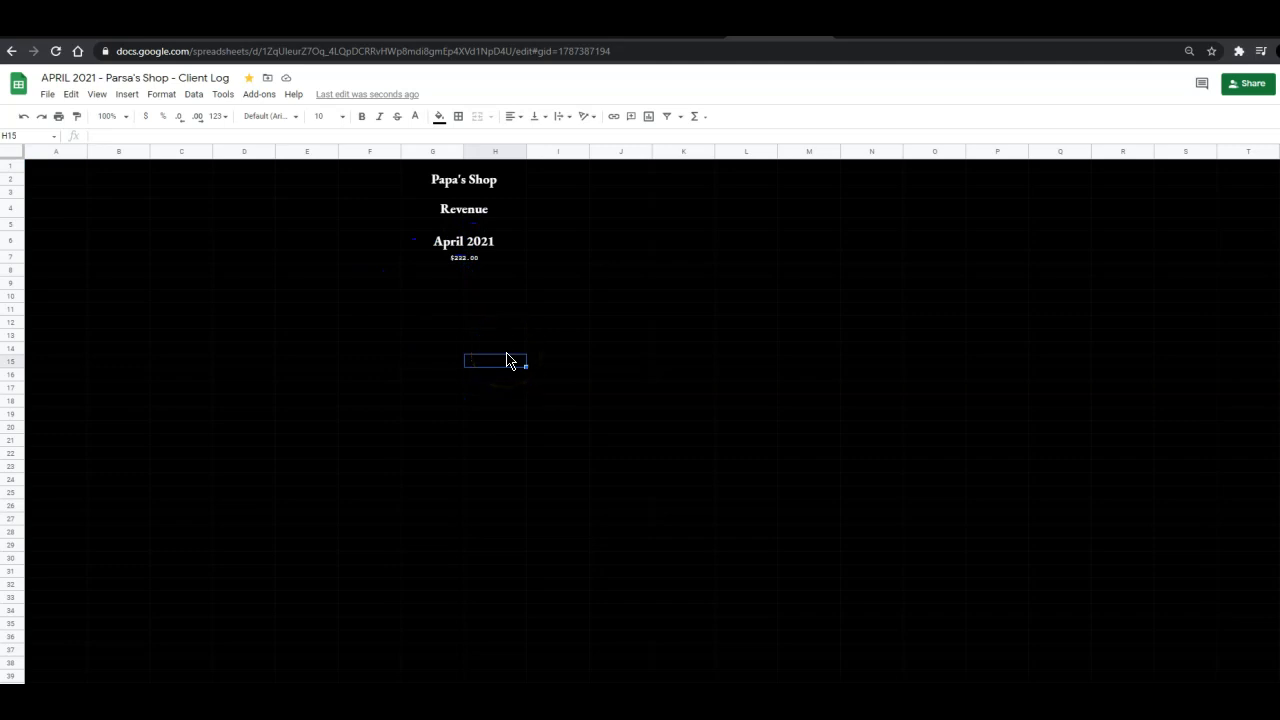
pyautogui.write('=')
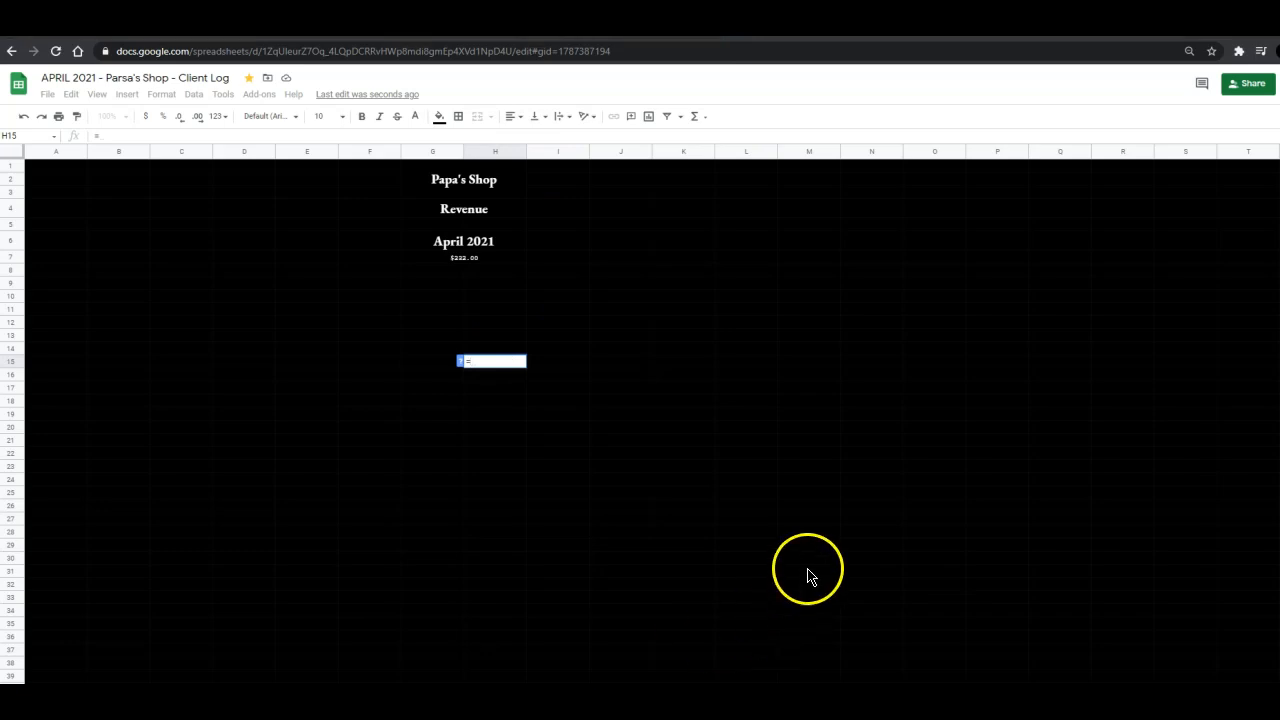
pyautogui.click(830, 694)
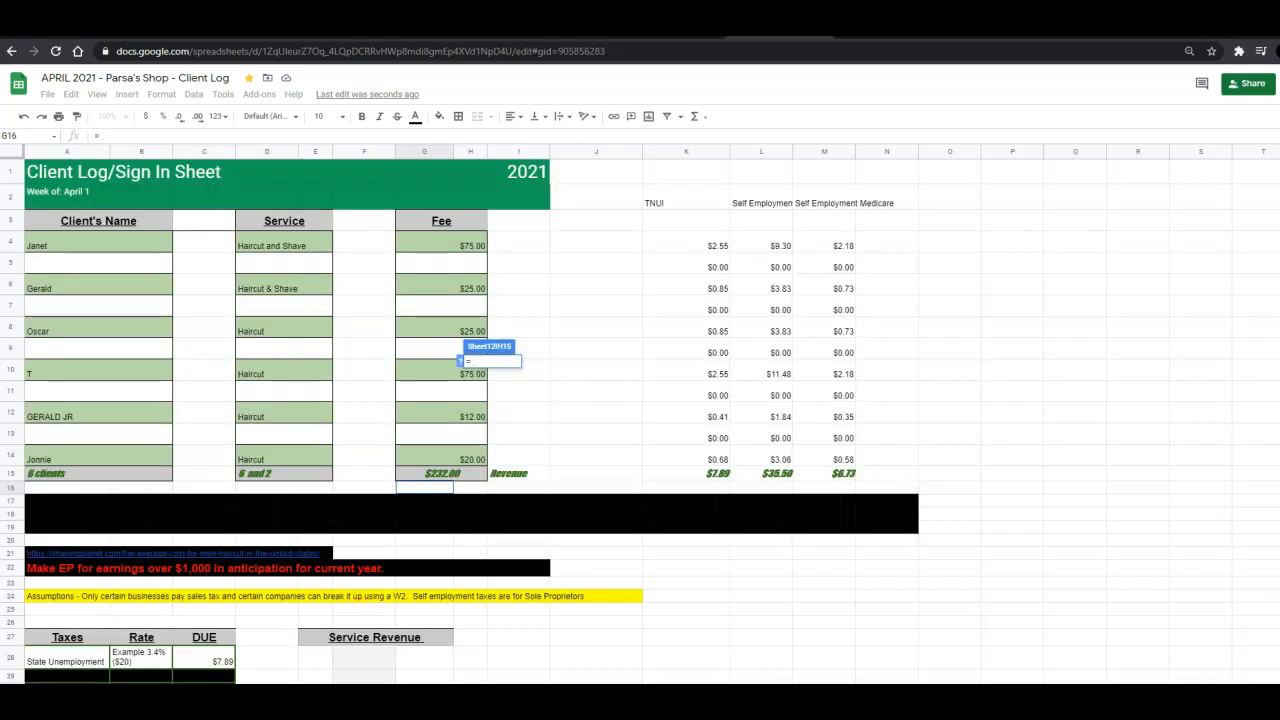
pyautogui.scroll(-3, 389, 611)
pyautogui.click(362, 578)
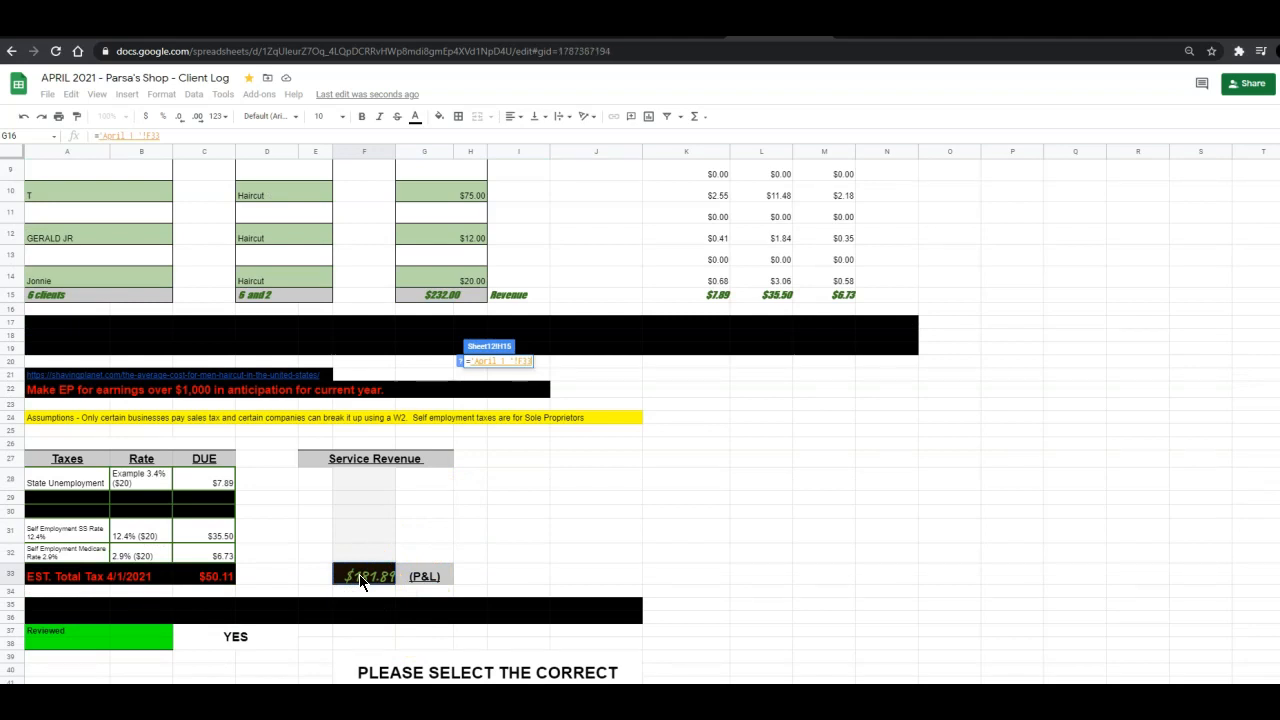
pyautogui.press('Return')
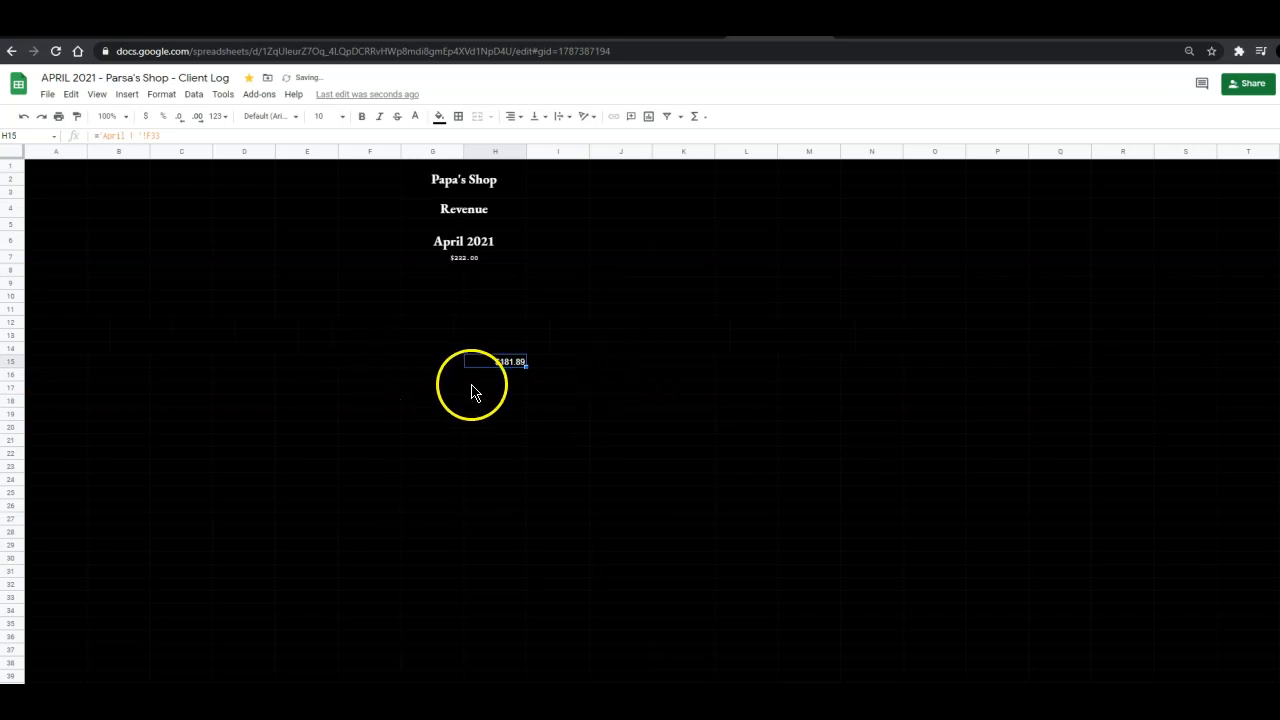